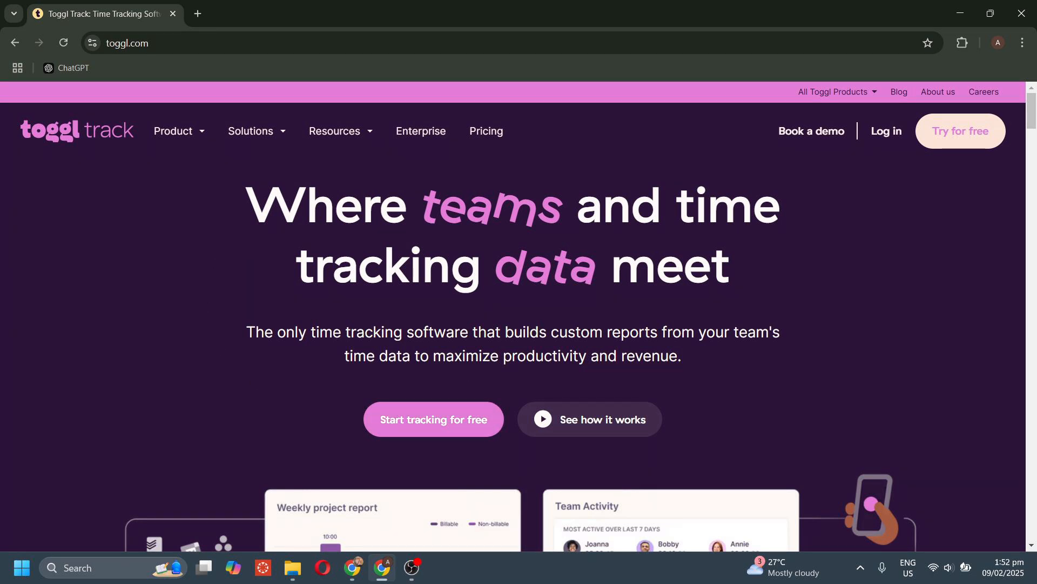
# Open the Toggl Track pricing page and review the plans' annual prices and included features.
pyautogui.click(485, 138)
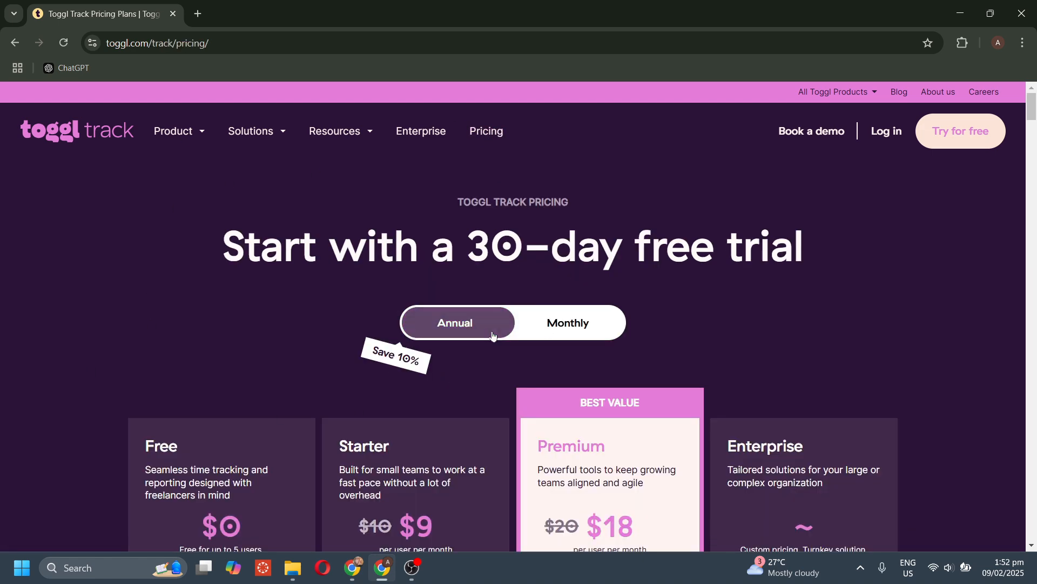
pyautogui.scroll(-3, 492, 335)
pyautogui.scroll(-2, 492, 335)
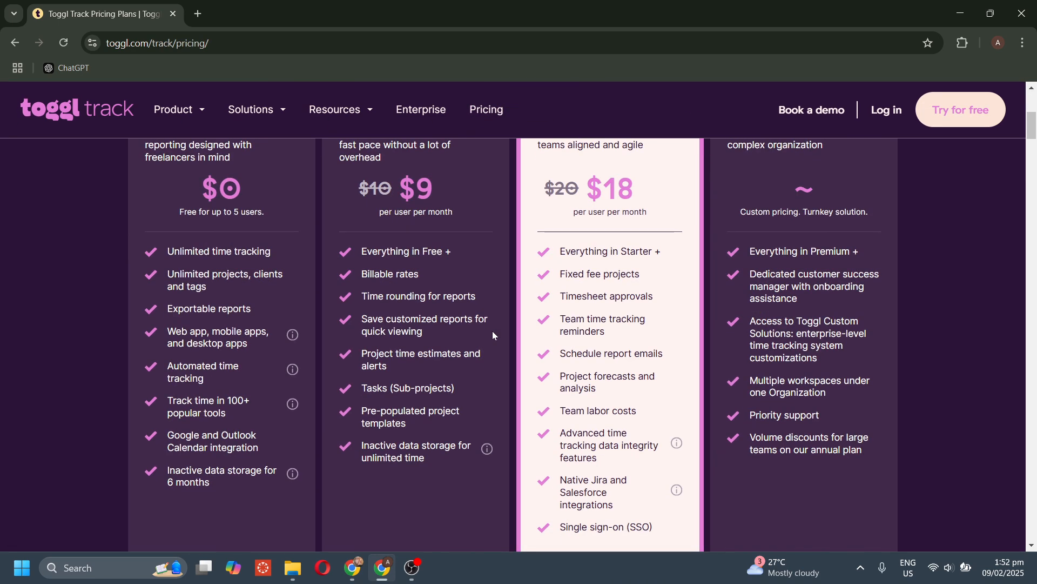
pyautogui.scroll(2, 493, 335)
pyautogui.scroll(-3, 238, 403)
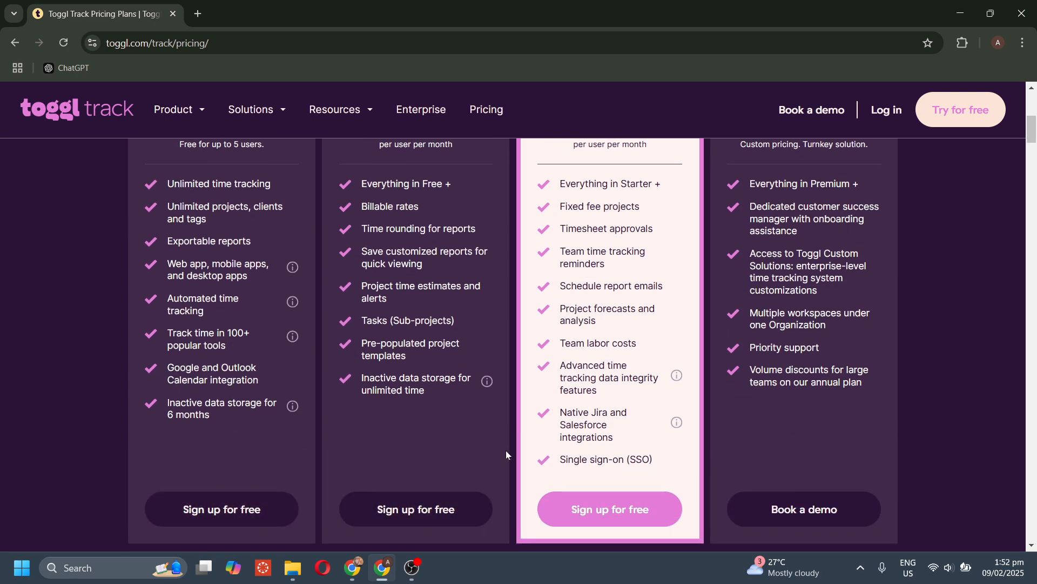
pyautogui.scroll(2, 506, 454)
pyautogui.scroll(3, 506, 454)
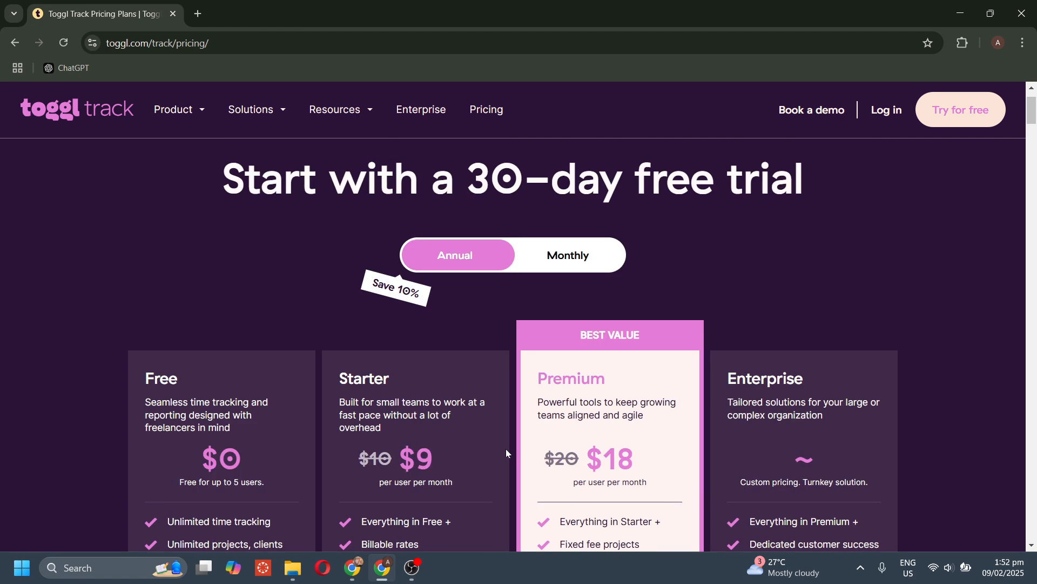
# Switch the pricing to monthly billing and compare the features of the Free, Starter, Premium and Enterprise plans.
pyautogui.click(535, 264)
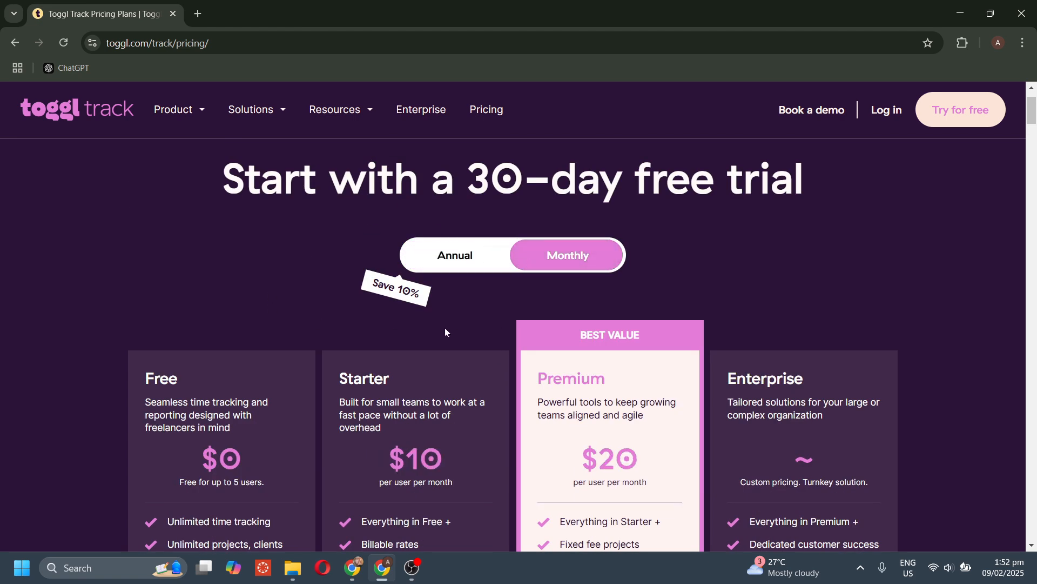
pyautogui.scroll(-2, 446, 327)
pyautogui.scroll(-2, 202, 371)
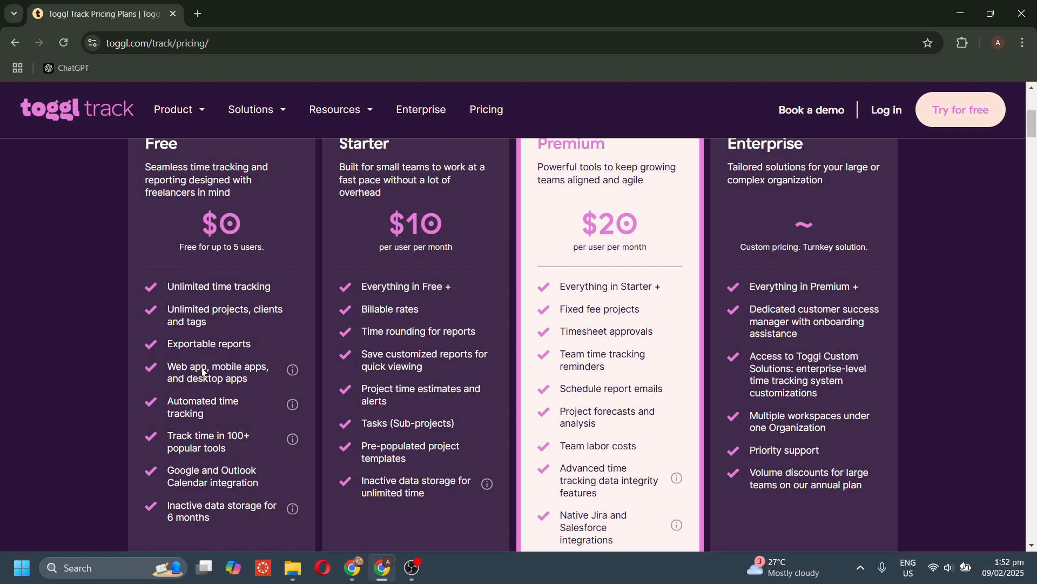
pyautogui.scroll(-1, 302, 395)
pyautogui.scroll(4, 302, 395)
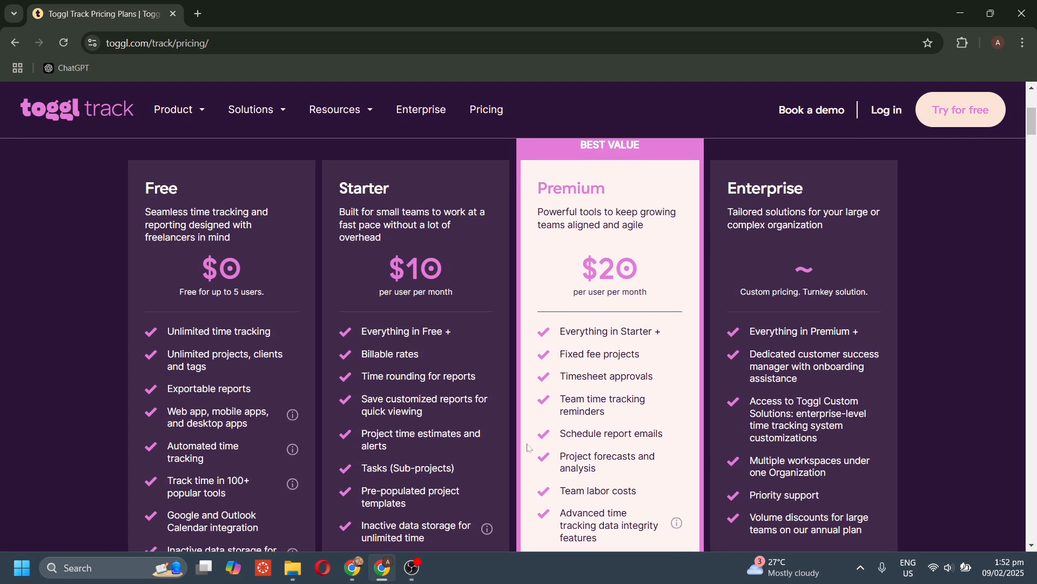
pyautogui.scroll(-6, 846, 411)
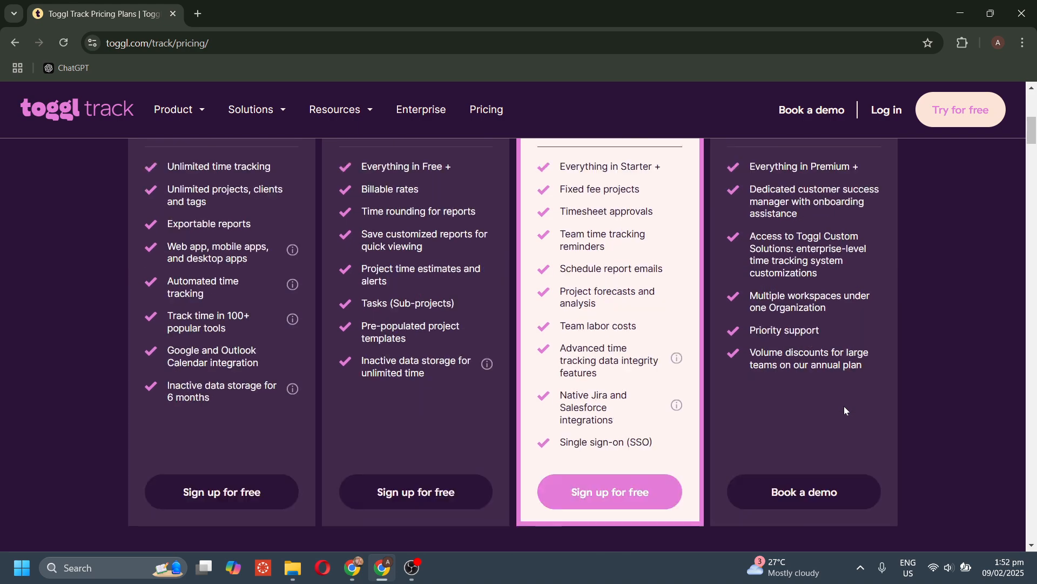
pyautogui.scroll(9, 846, 410)
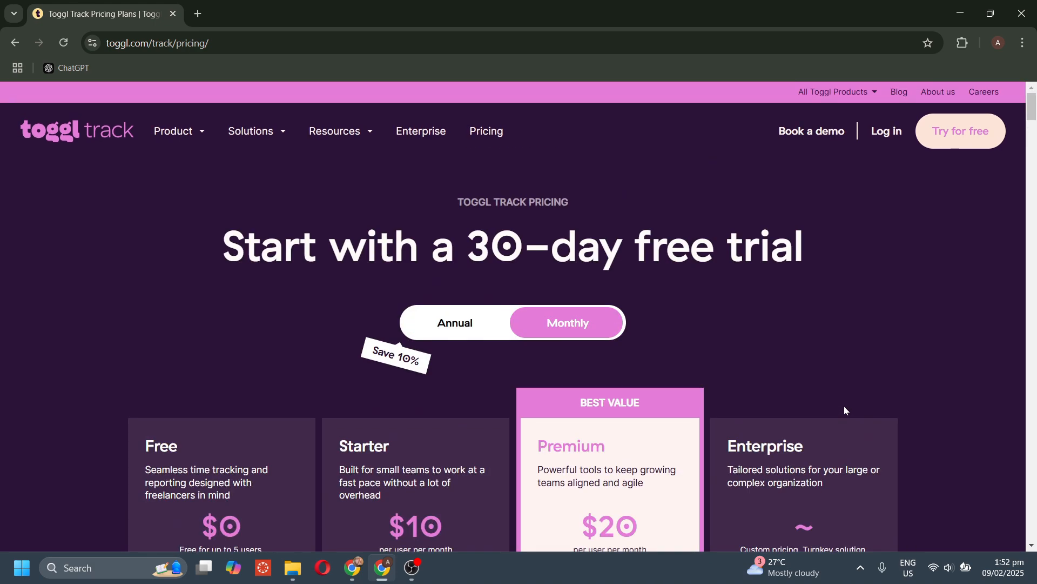
# Start the free trial, continue to Toggl Track and dismiss the first time entry guide.
pyautogui.click(945, 132)
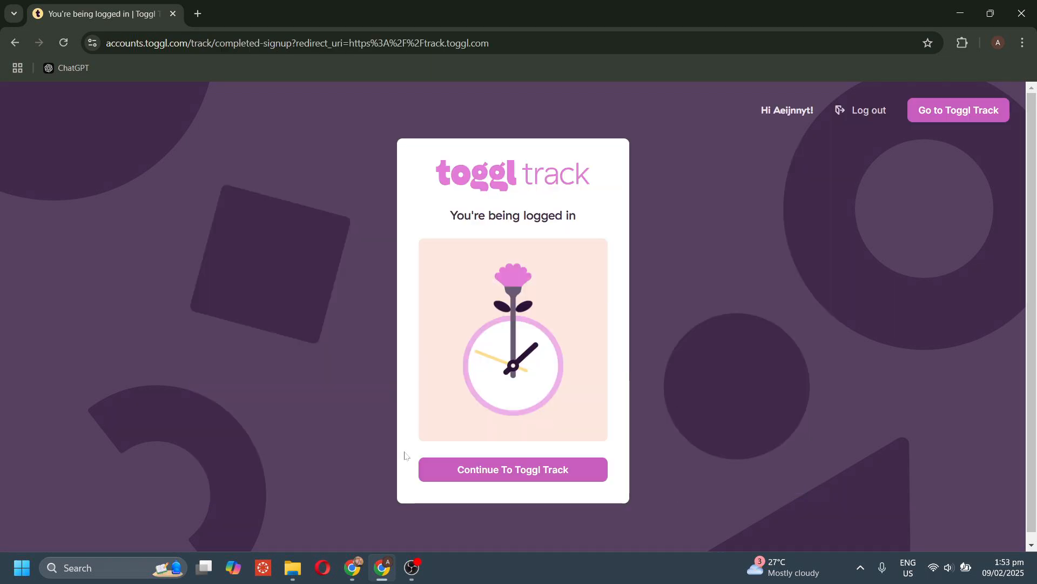
pyautogui.click(468, 470)
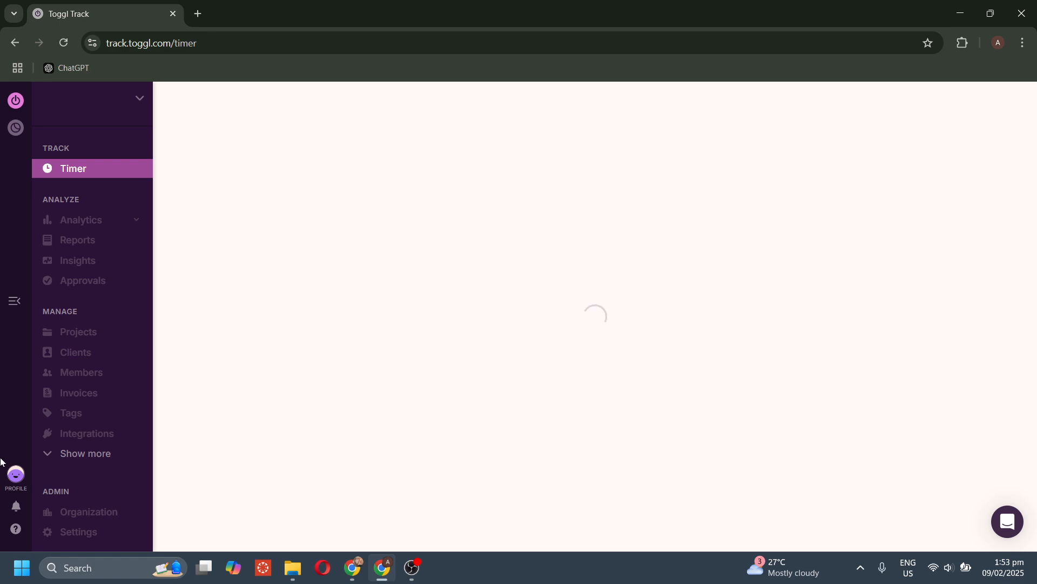
pyautogui.scroll(-4, 581, 311)
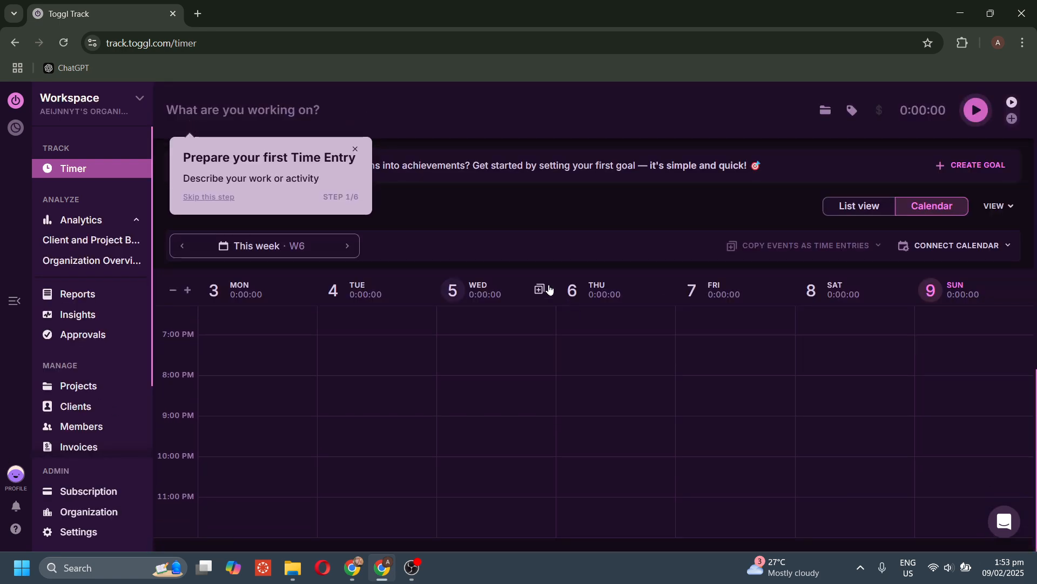
pyautogui.click(356, 150)
pyautogui.scroll(10, 698, 327)
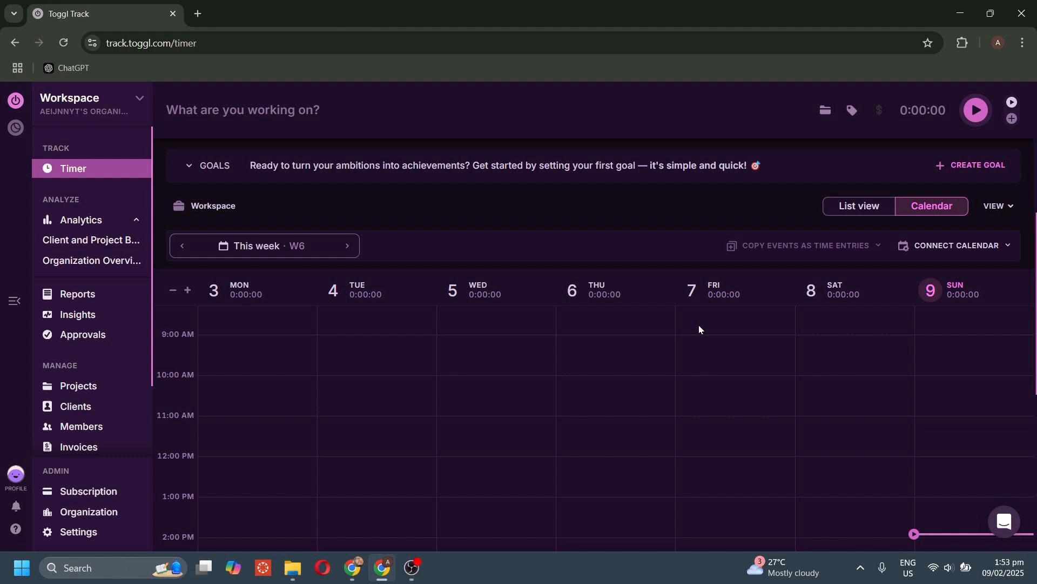
pyautogui.scroll(6, 698, 325)
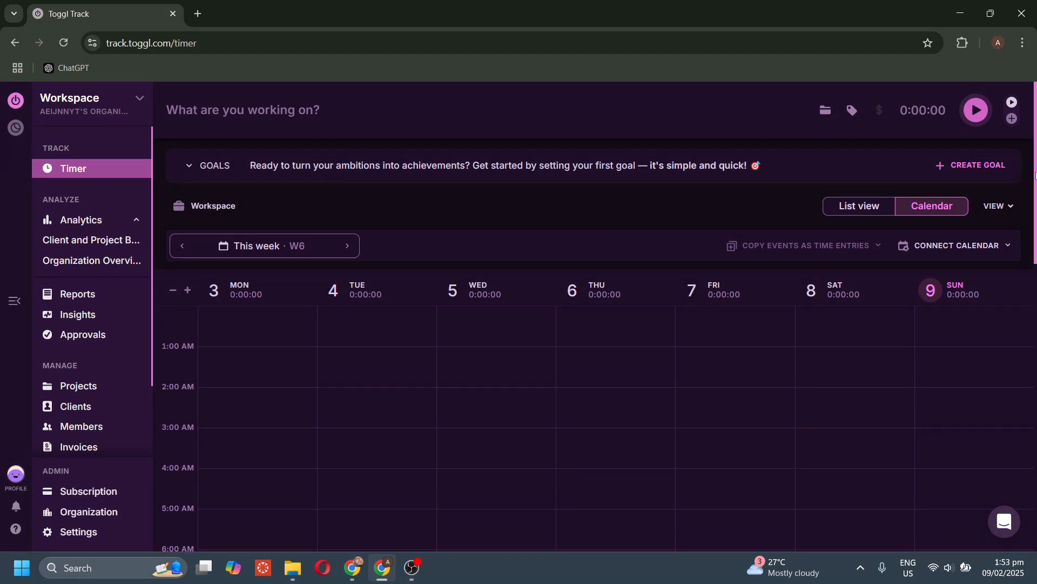
# Examine the icon, tracking and end date options for a new goal, and close the form without creating one.
pyautogui.click(984, 175)
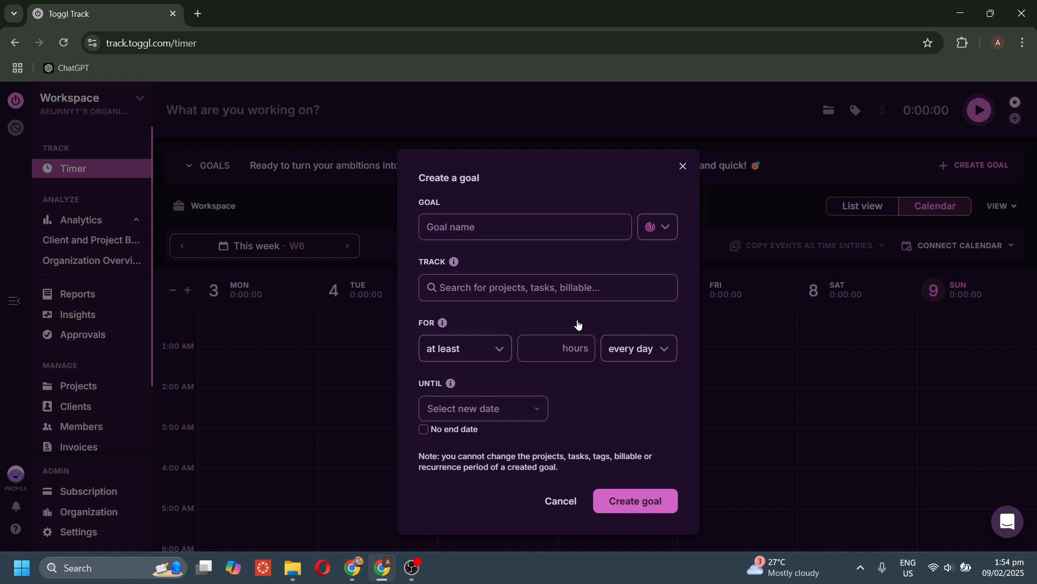
pyautogui.click(540, 227)
pyautogui.click(661, 226)
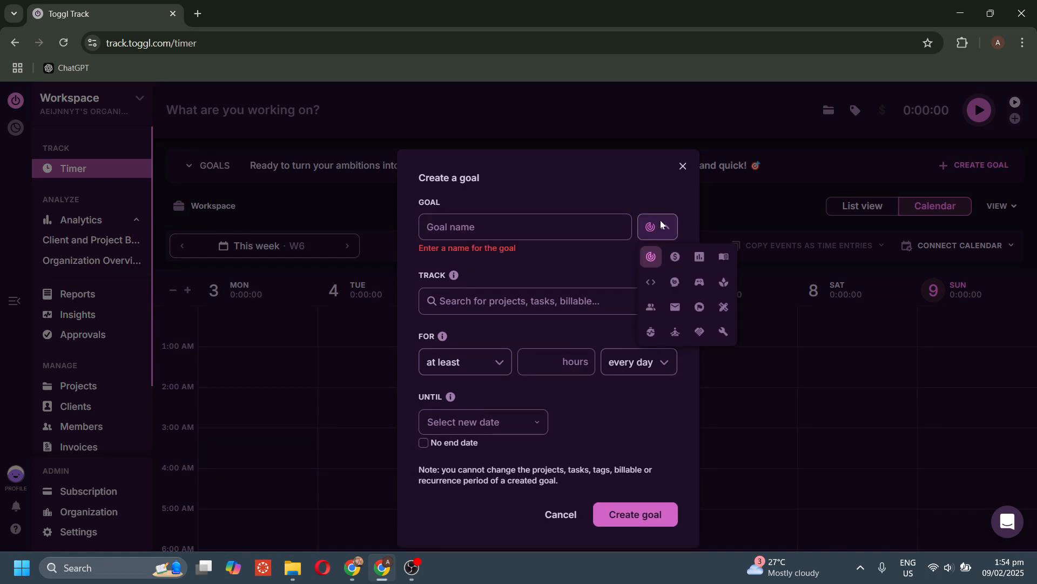
pyautogui.click(610, 212)
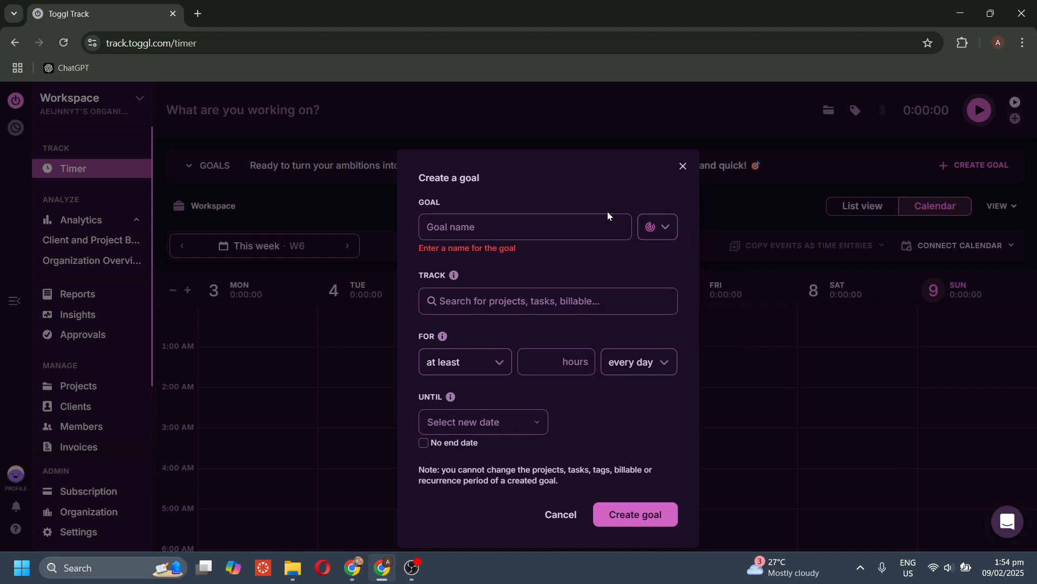
pyautogui.click(536, 310)
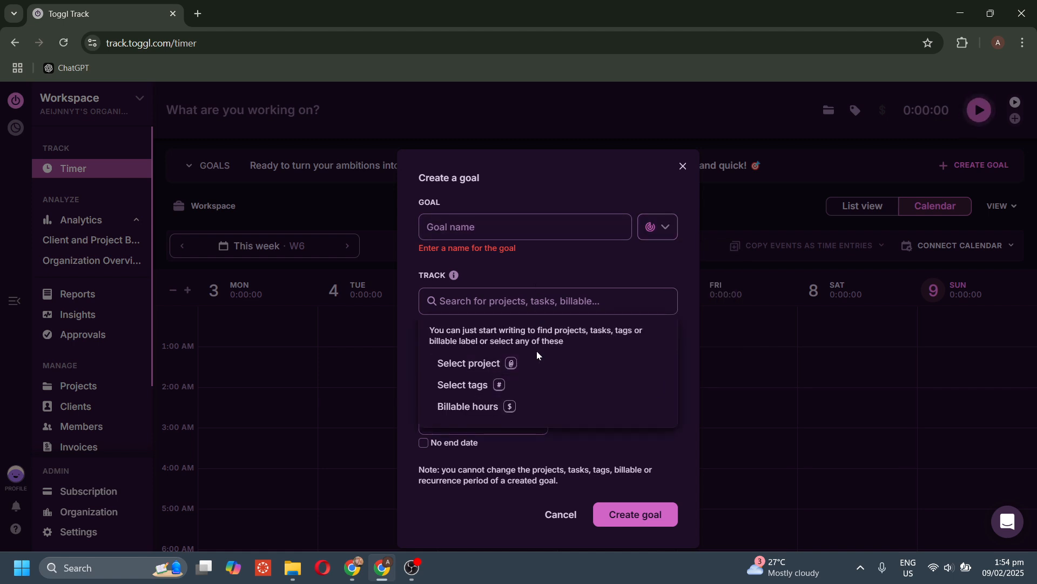
pyautogui.click(547, 304)
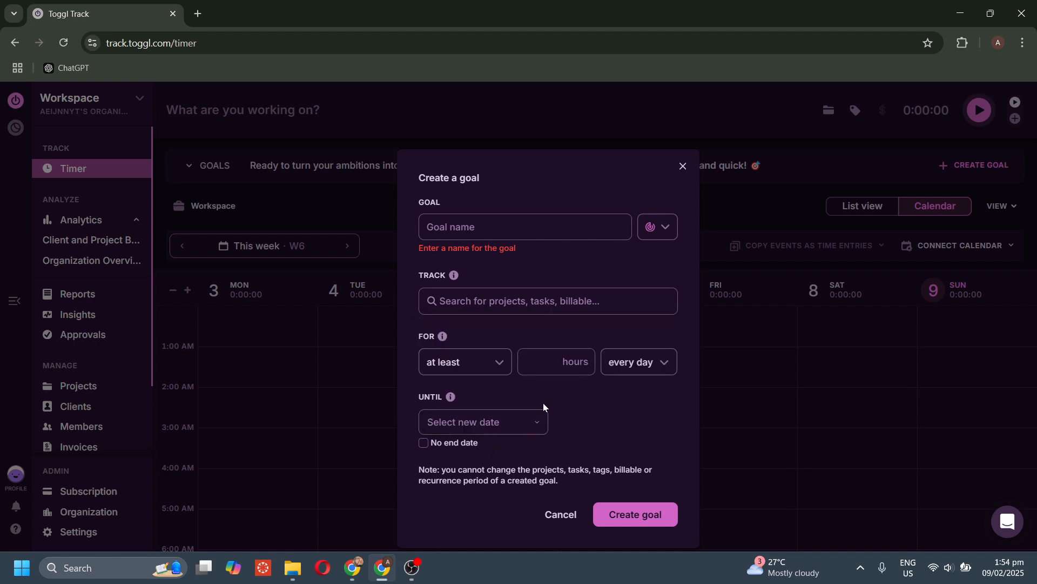
pyautogui.click(541, 420)
pyautogui.scroll(3, 635, 266)
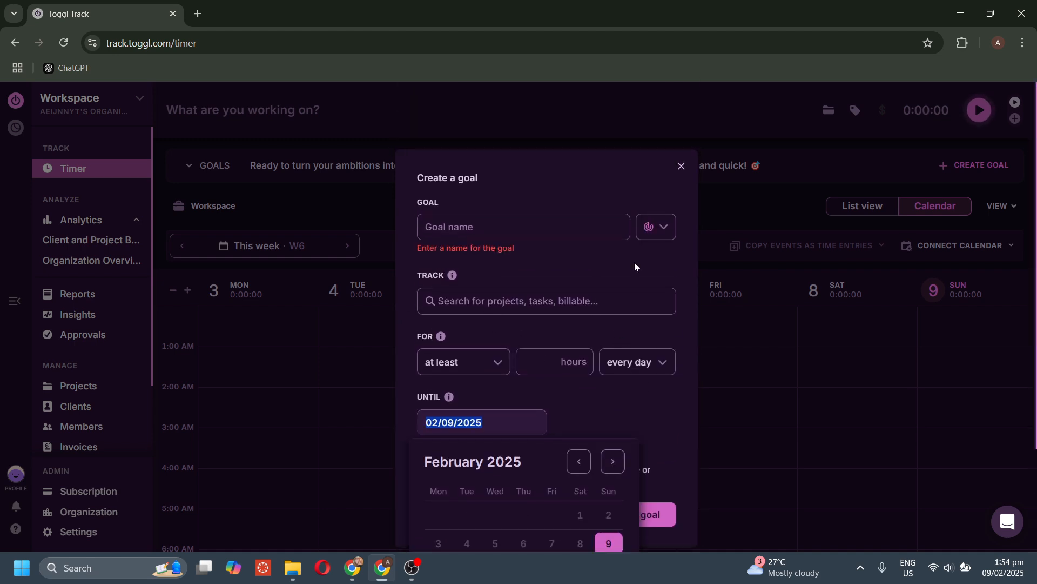
pyautogui.click(678, 167)
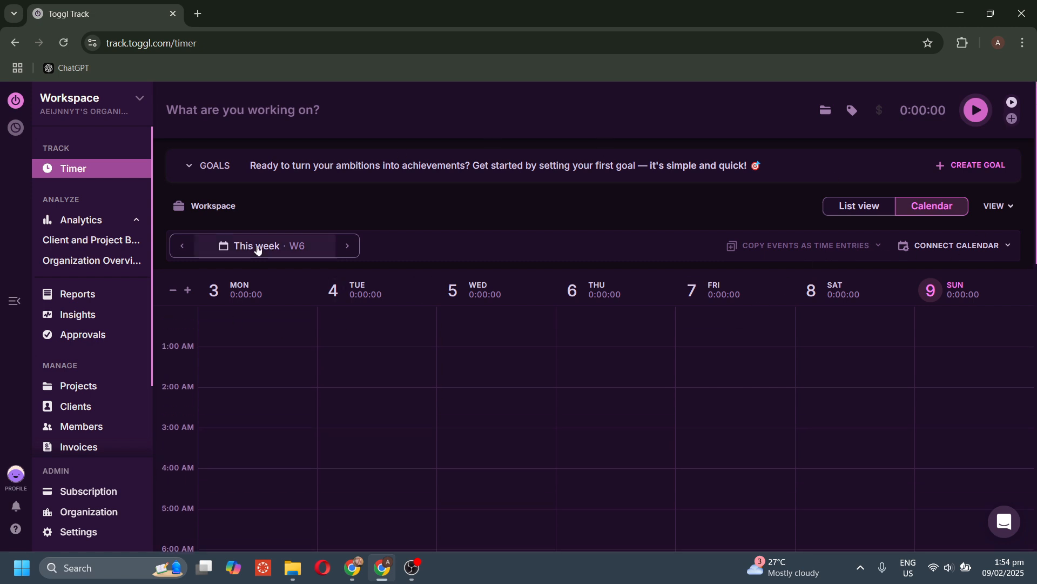
# Preview the calendar in half-hour intervals and return it to hourly intervals.
pyautogui.click(187, 291)
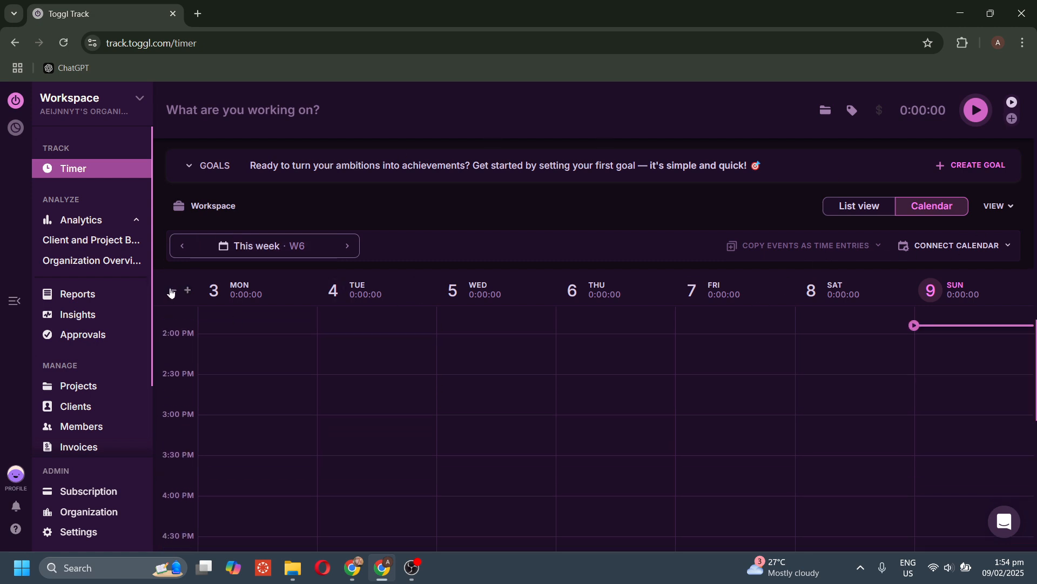
pyautogui.click(173, 291)
pyautogui.scroll(10, 952, 295)
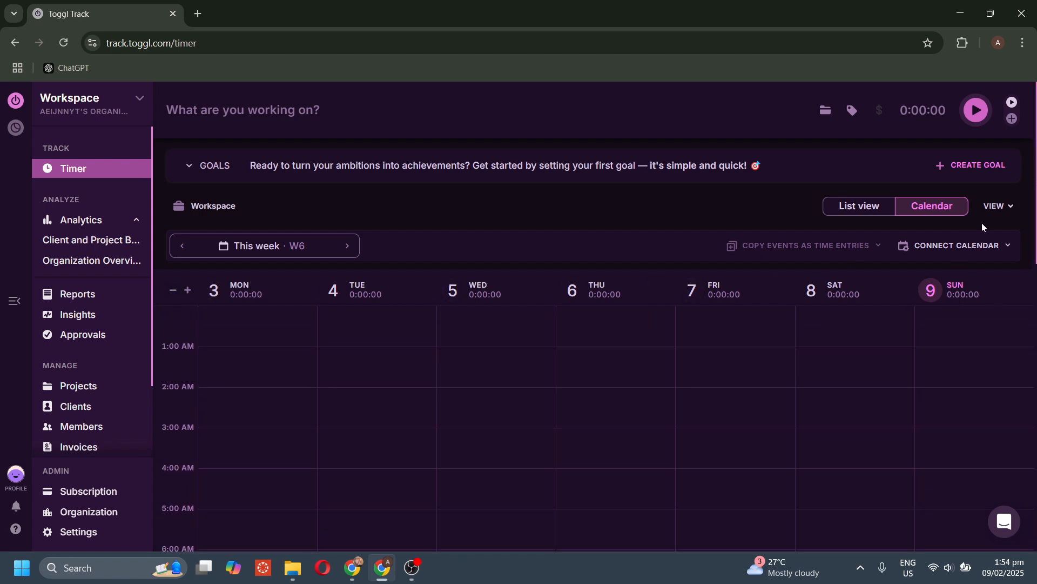
# Examine the external calendar connection options, the calendar view settings and the timer's project selector.
pyautogui.click(1002, 245)
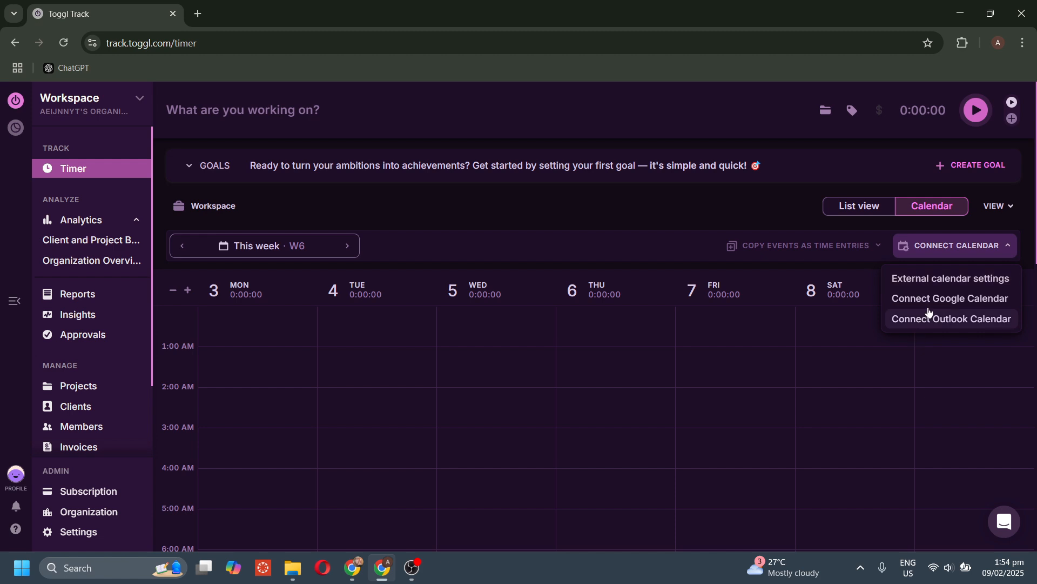
pyautogui.click(789, 254)
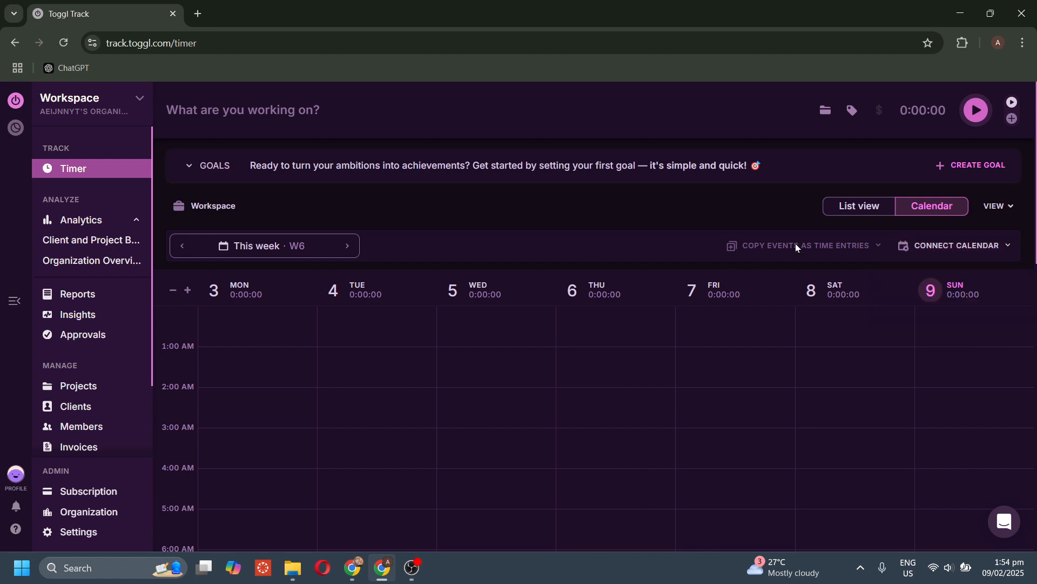
pyautogui.click(988, 207)
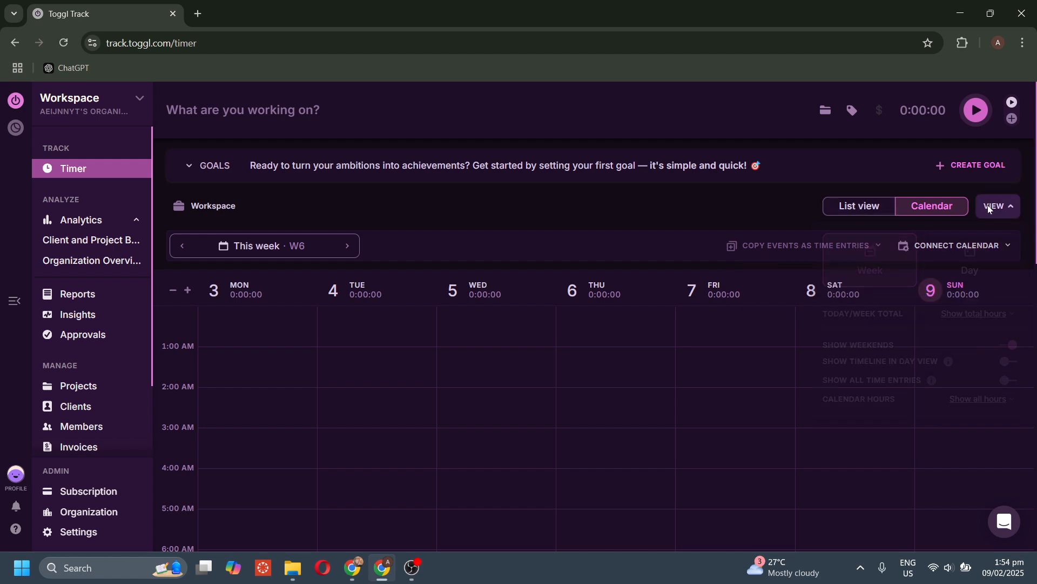
pyautogui.click(754, 207)
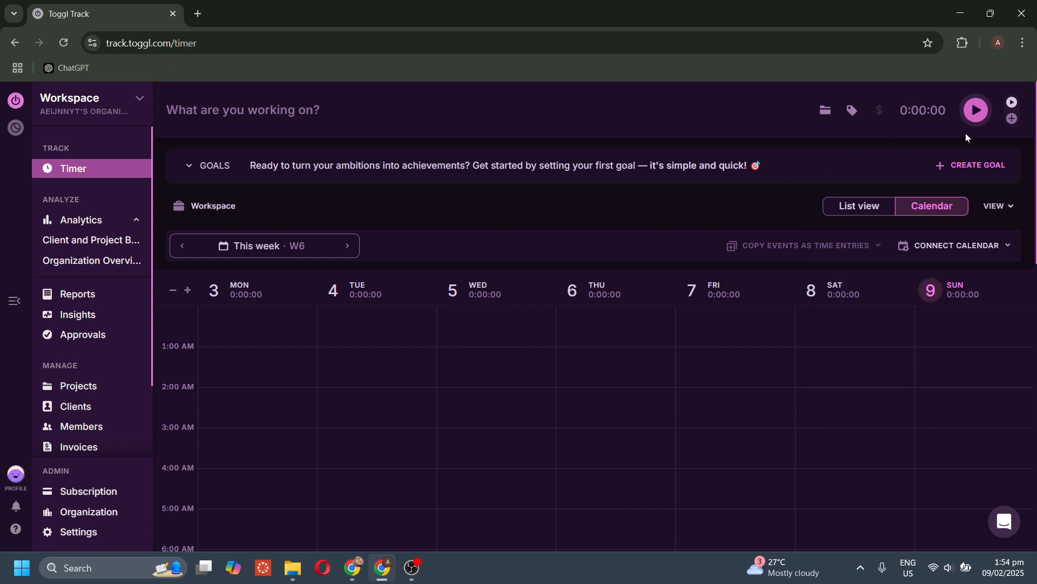
pyautogui.click(828, 111)
pyautogui.click(827, 110)
# Open the Analytics dashboards and skip the guide on building a new dashboard.
pyautogui.click(75, 219)
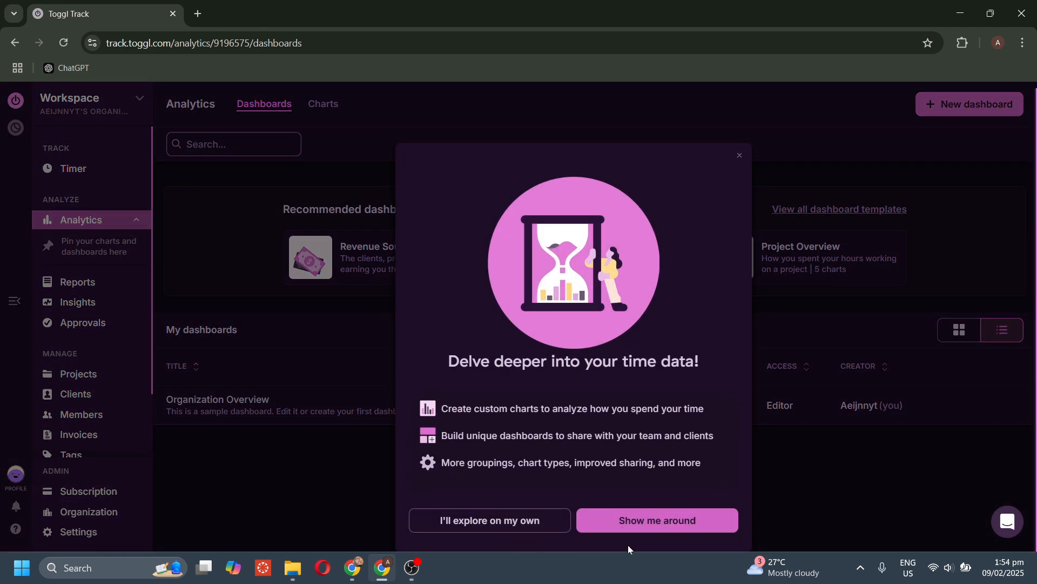
pyautogui.click(610, 523)
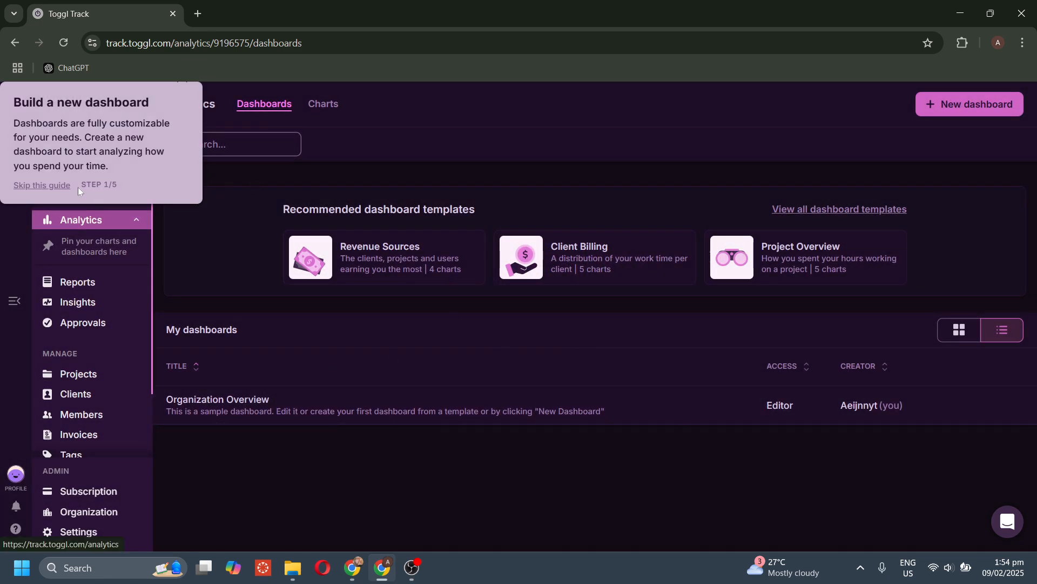
pyautogui.click(50, 182)
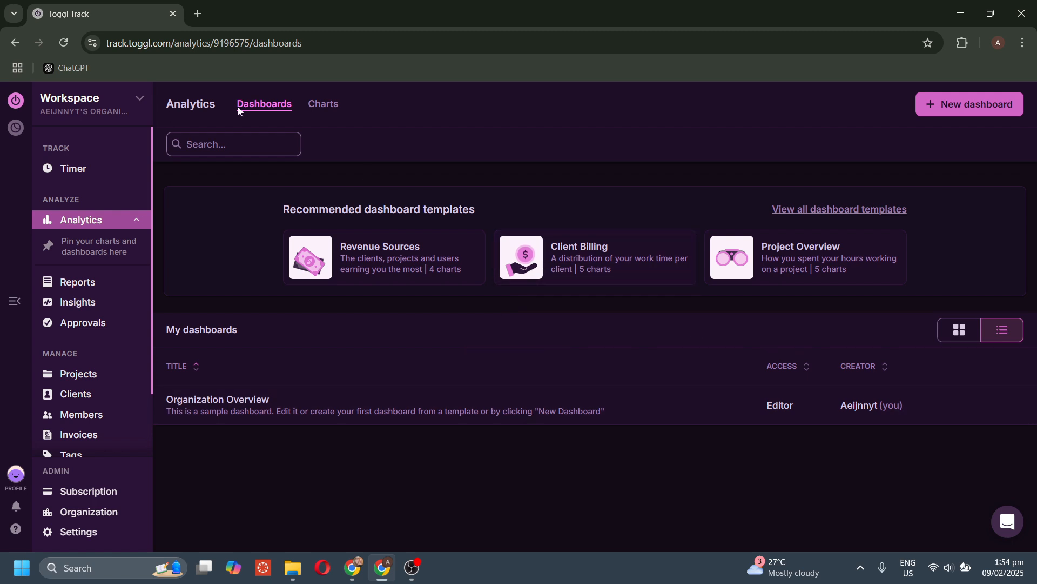
# Start a new chart in Analytics and examine its available grouping and chart type options.
pyautogui.click(312, 108)
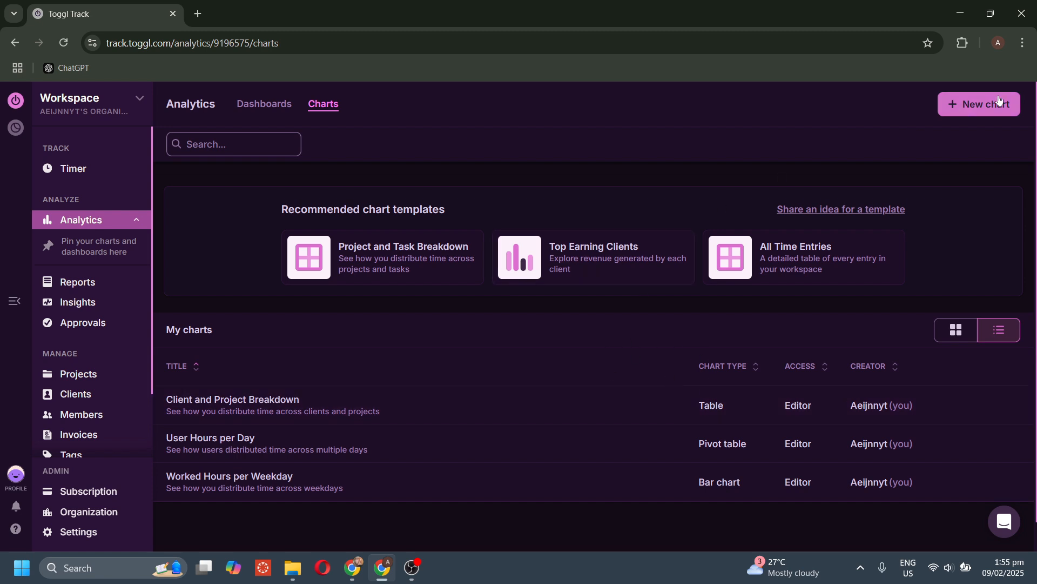
pyautogui.click(969, 104)
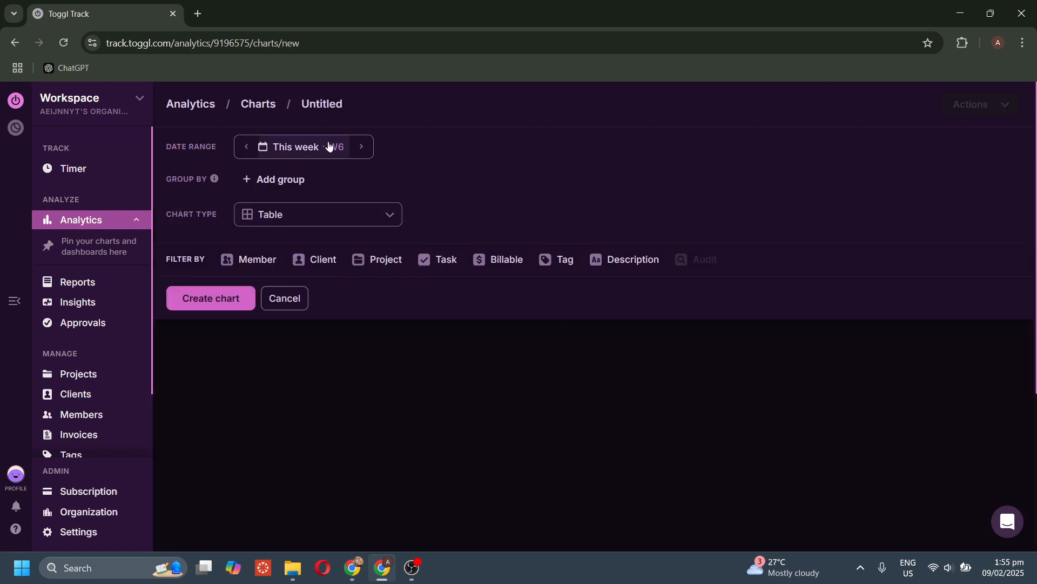
pyautogui.click(285, 182)
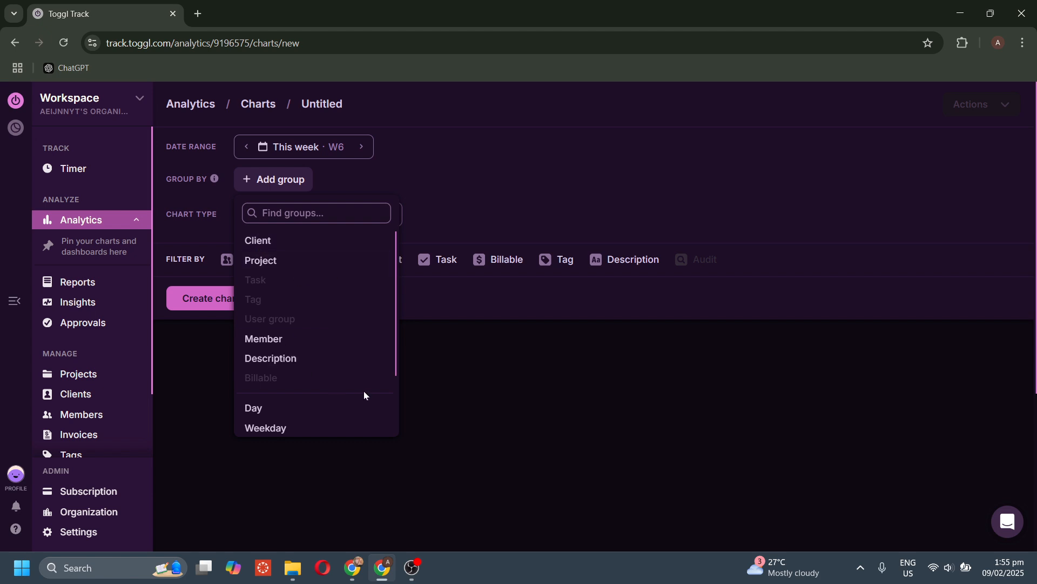
pyautogui.click(477, 226)
pyautogui.click(308, 219)
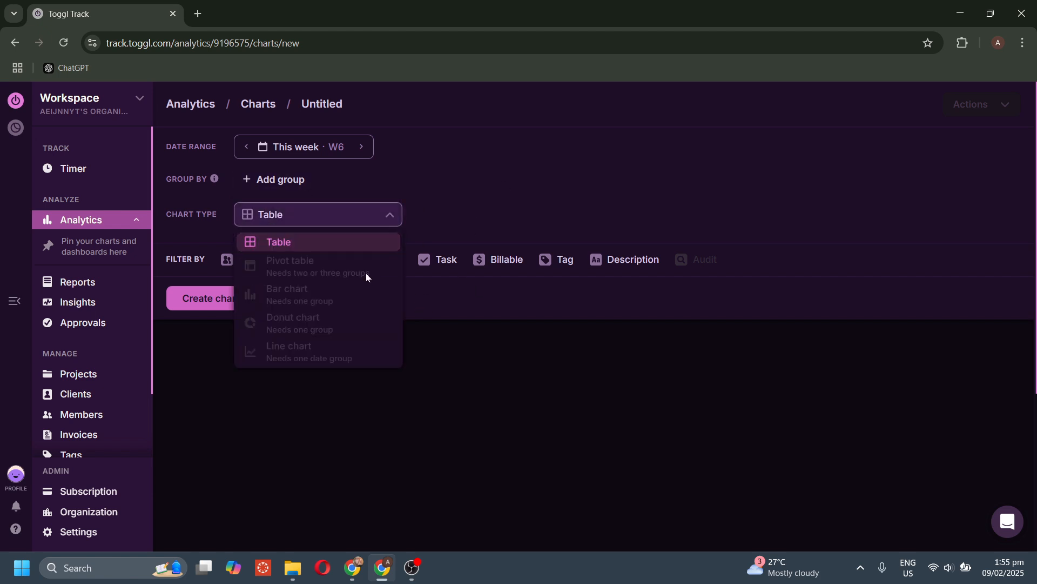
pyautogui.click(507, 210)
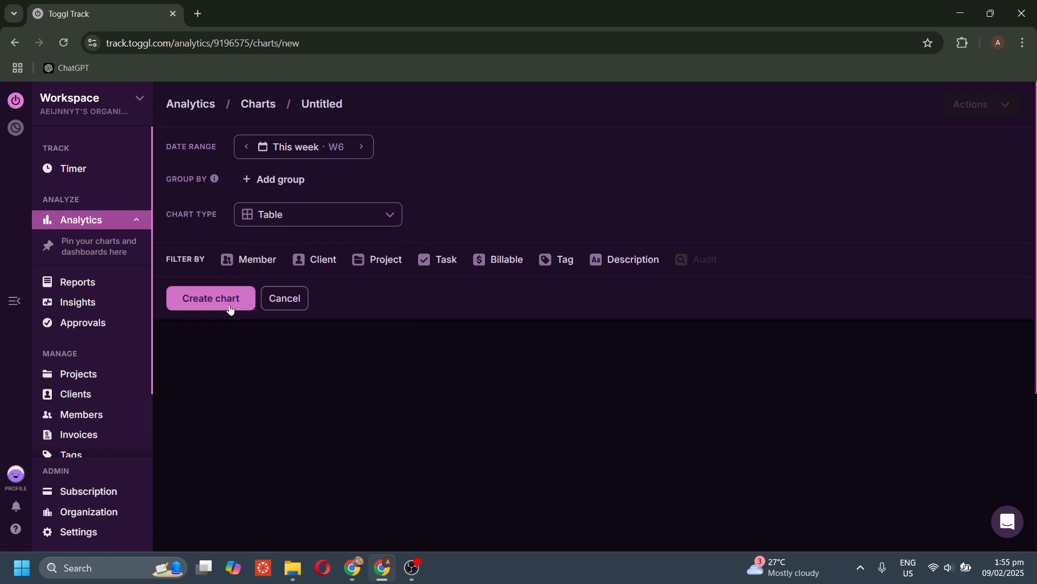
# Examine the new chart's filters for member, client, project, task, billable status and description, and discard the chart.
pyautogui.click(239, 262)
pyautogui.click(336, 258)
pyautogui.click(390, 259)
pyautogui.click(433, 257)
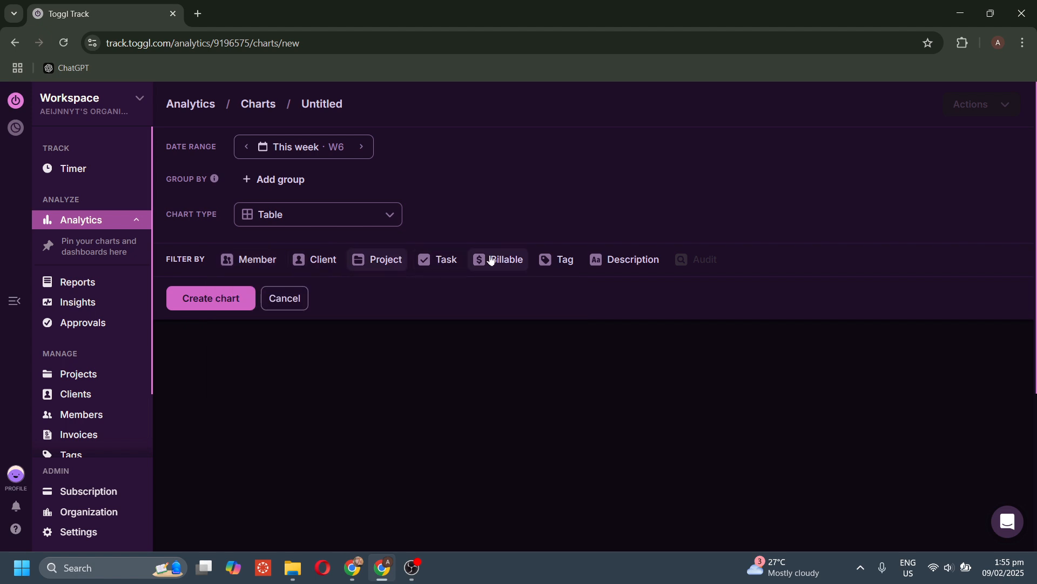
pyautogui.click(502, 260)
pyautogui.click(663, 258)
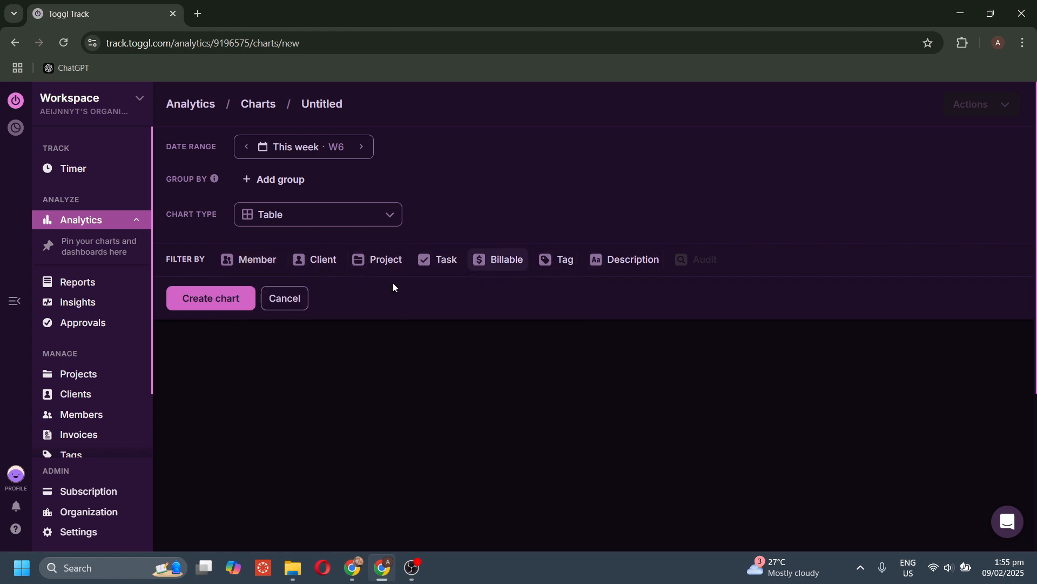
pyautogui.click(288, 302)
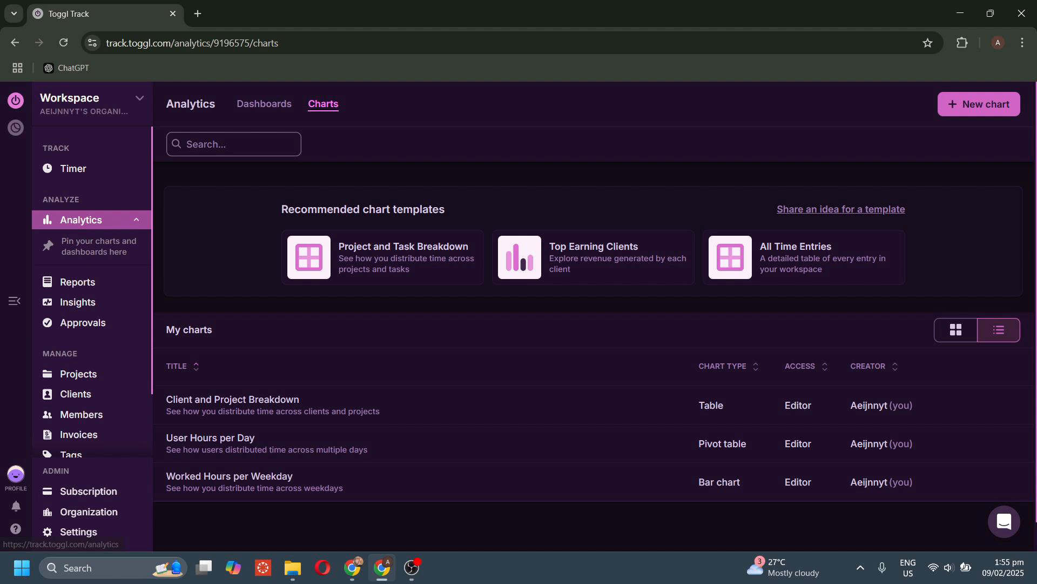
# Look through the Summary, Detailed, Weekly and Saved reports and return to the Summary report.
pyautogui.click(86, 284)
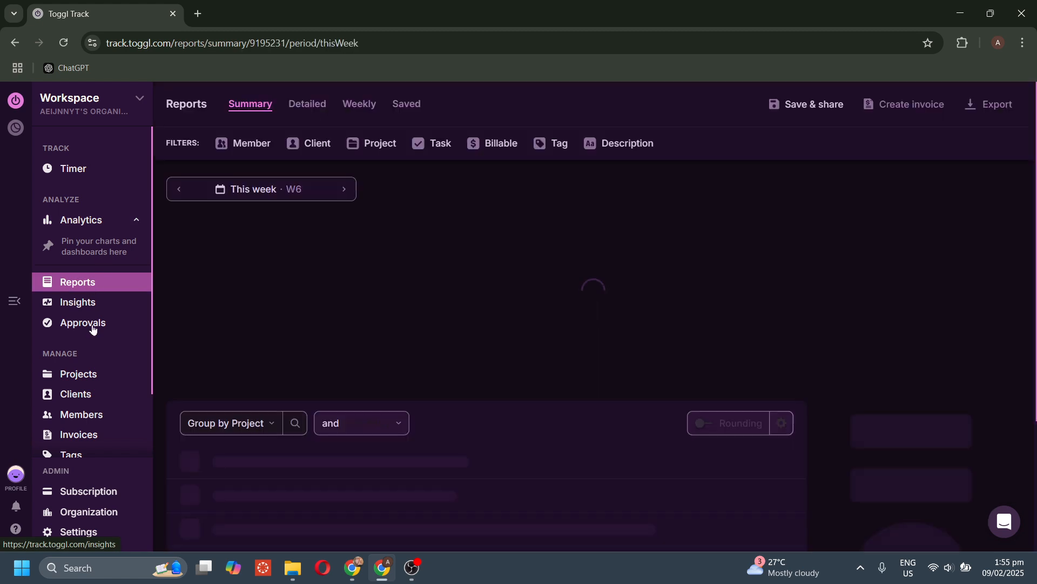
pyautogui.scroll(-3, 592, 331)
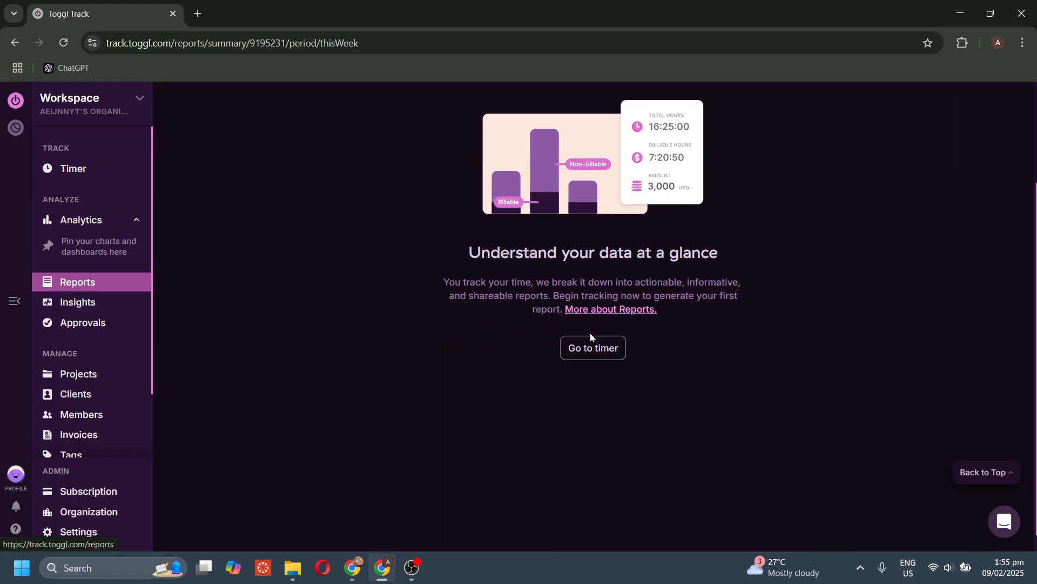
pyautogui.scroll(3, 590, 333)
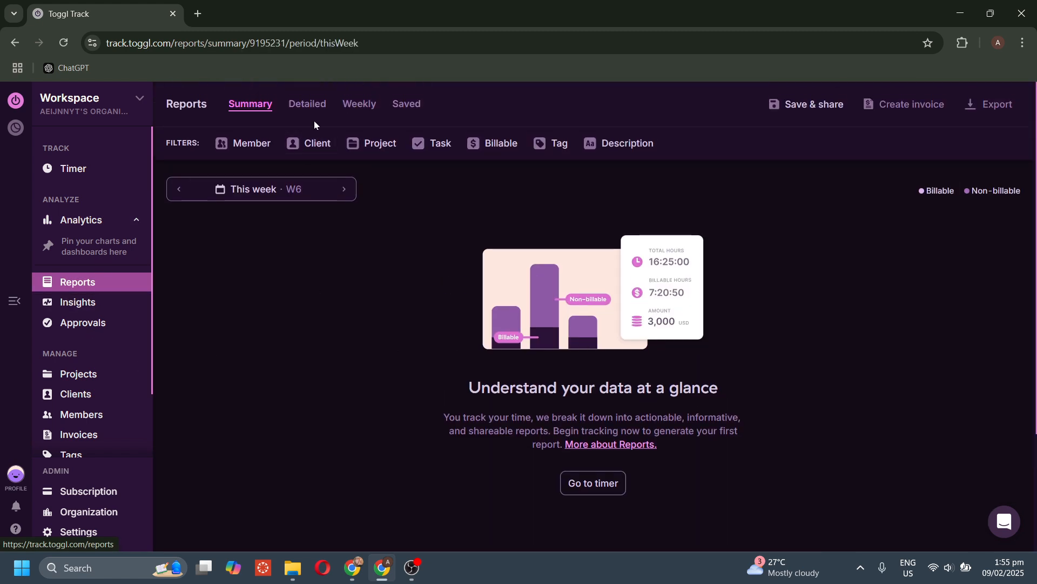
pyautogui.click(308, 104)
pyautogui.click(362, 105)
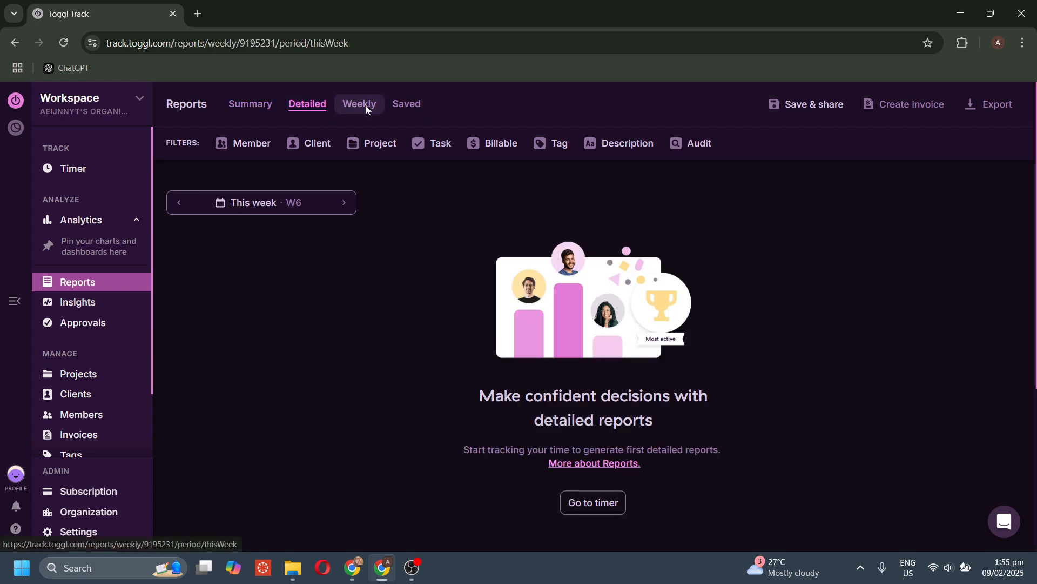
pyautogui.click(403, 117)
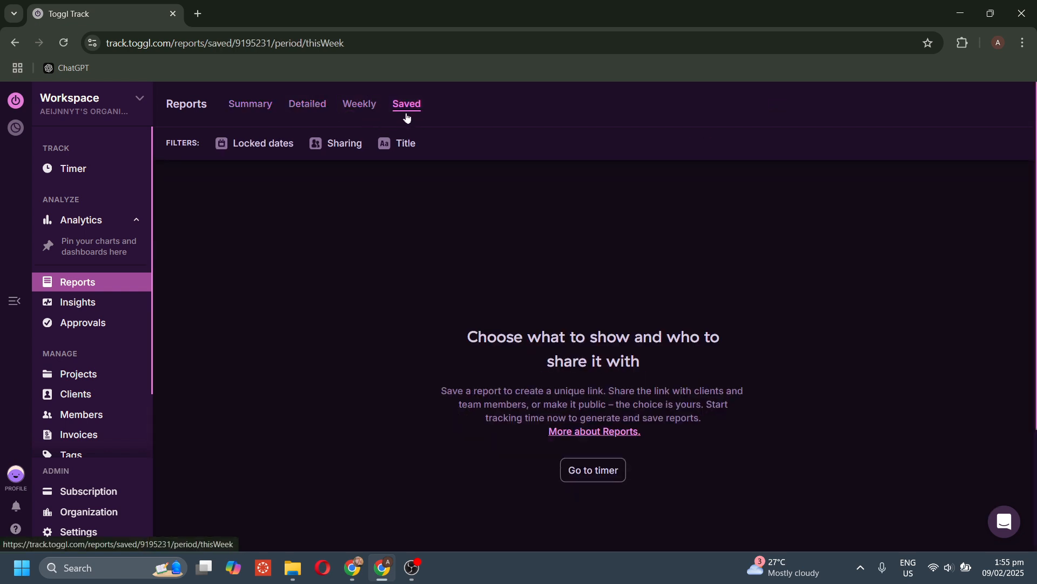
pyautogui.click(308, 111)
pyautogui.click(248, 103)
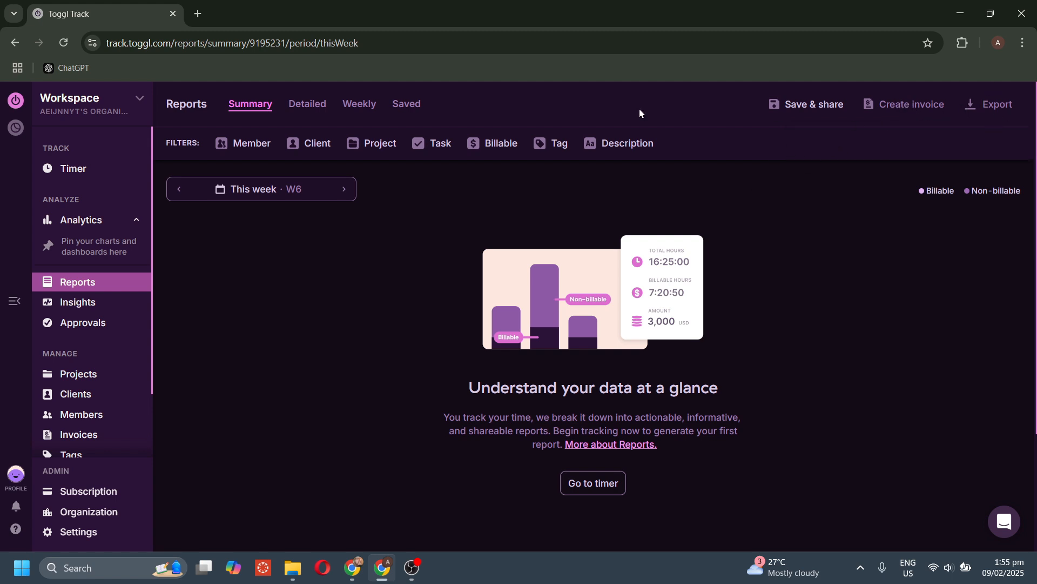
# View the Insights page, check the subscription overview through its plans link, and return to Insights.
pyautogui.click(124, 301)
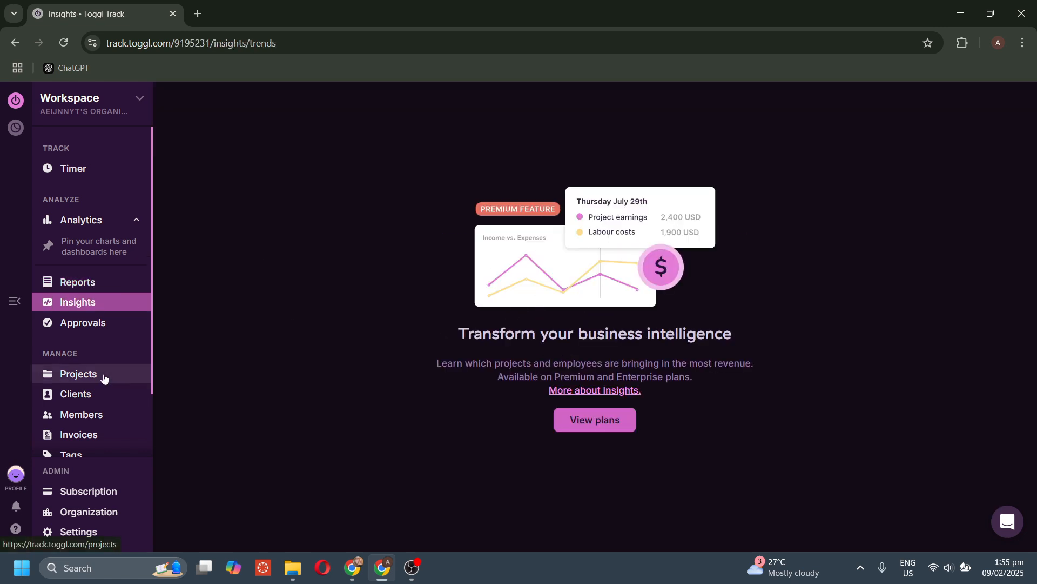
pyautogui.click(597, 420)
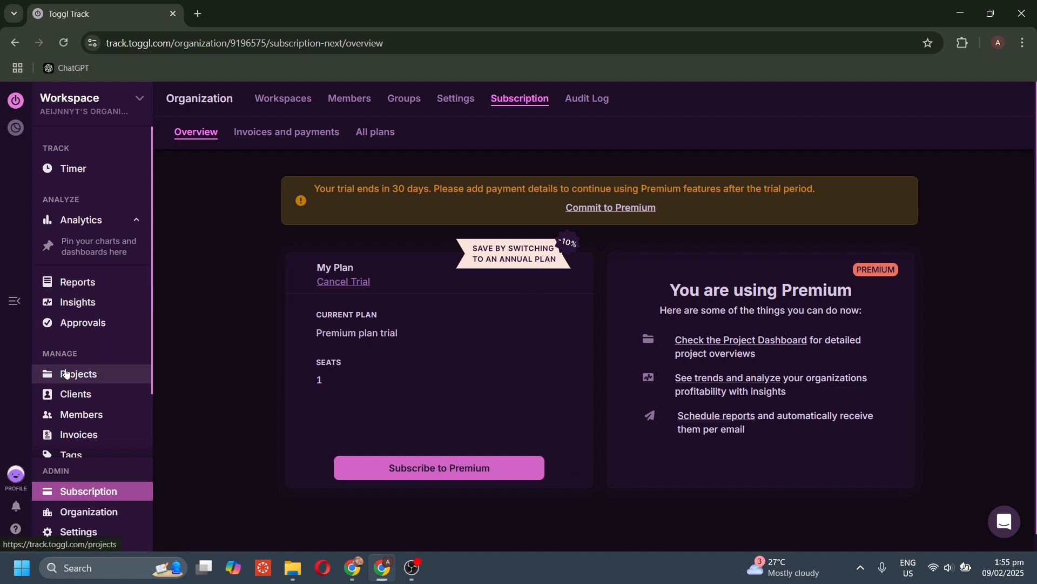
pyautogui.scroll(-2, 65, 371)
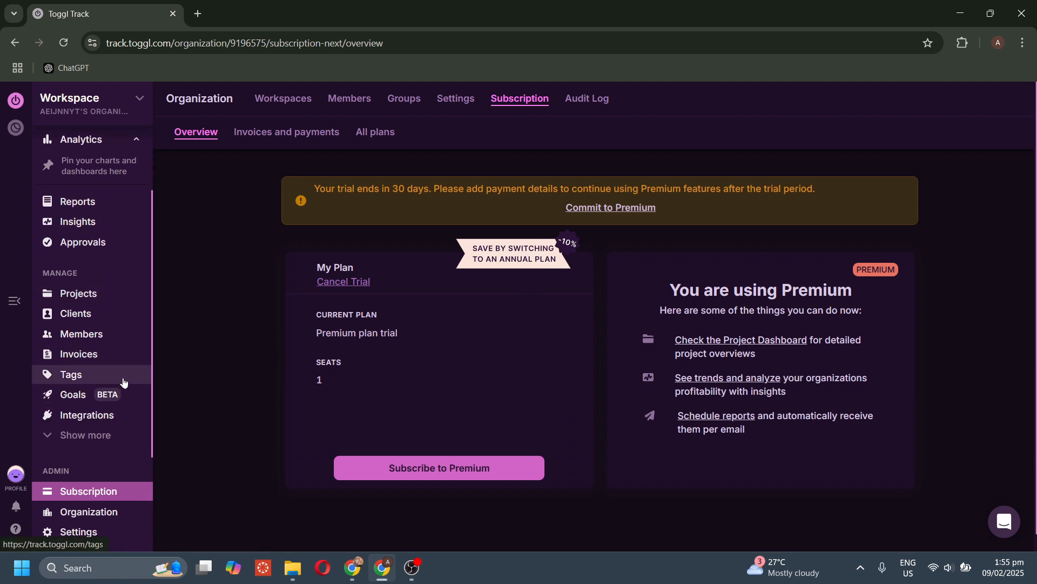
pyautogui.click(106, 225)
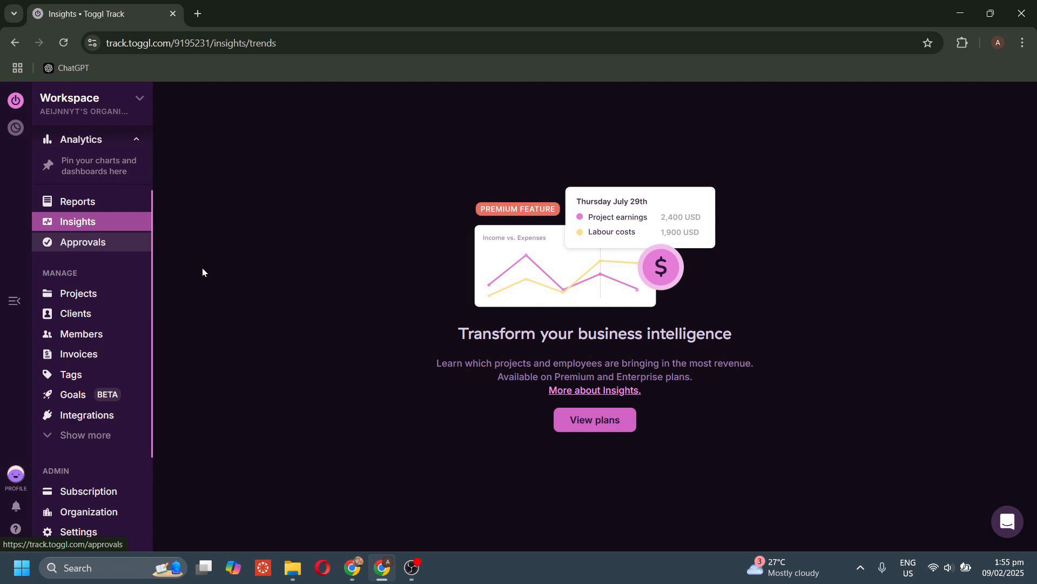
# View the Approvals page's team timesheets and return to your own timesheets.
pyautogui.click(101, 243)
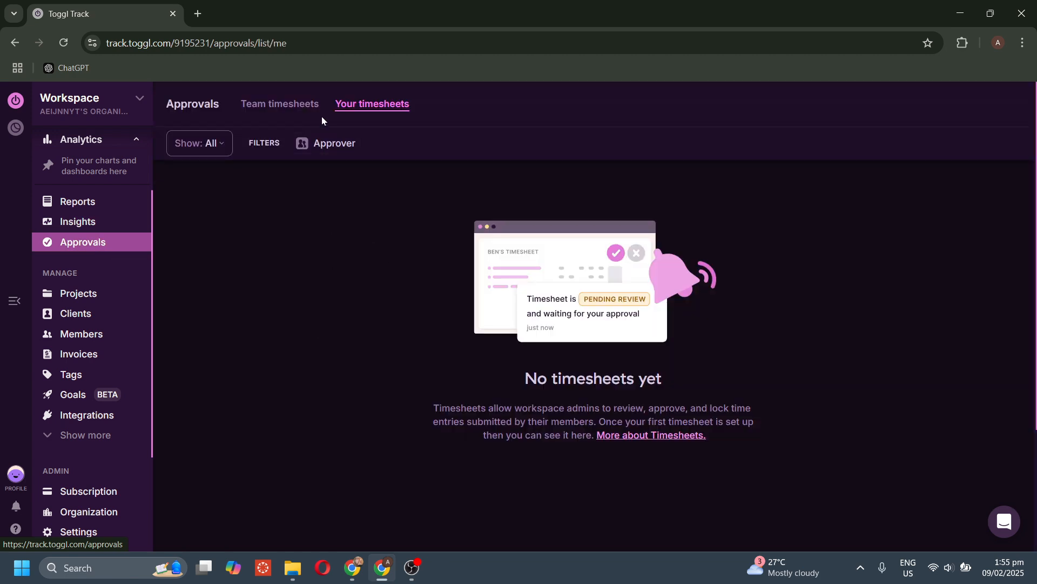
pyautogui.click(291, 106)
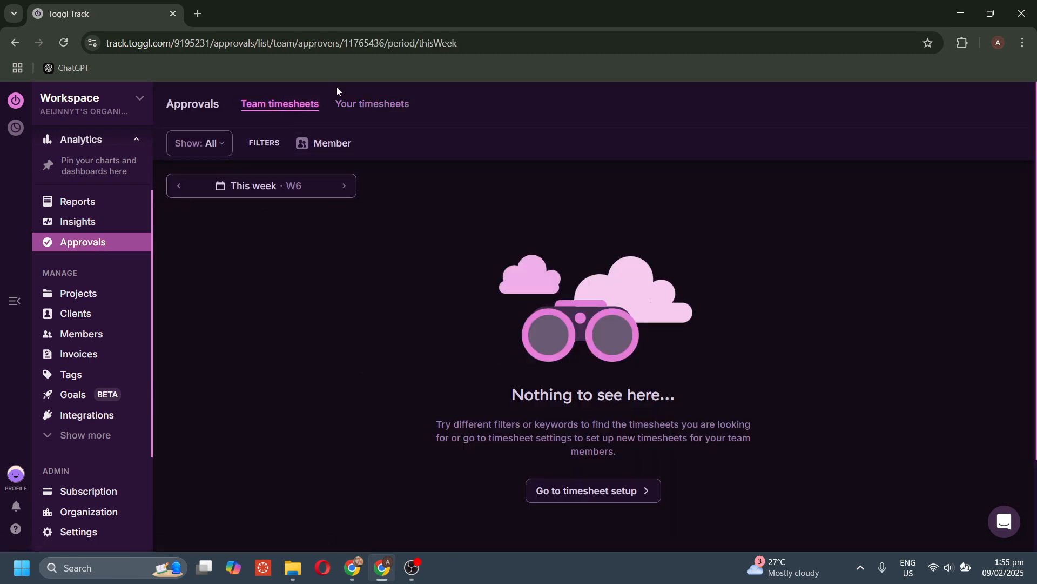
pyautogui.click(359, 104)
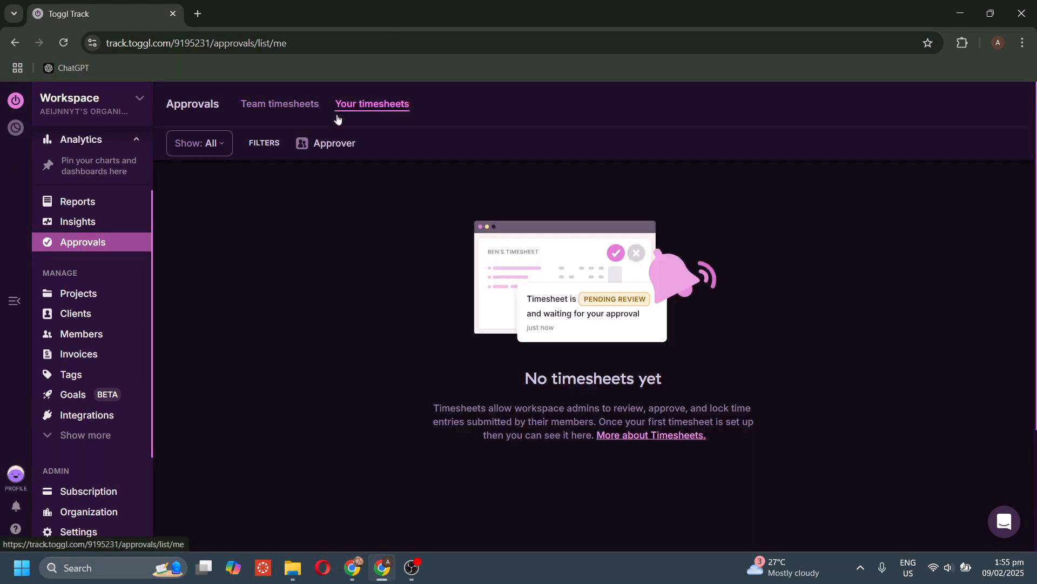
# View the workspace's Projects, Clients and Members pages one after another.
pyautogui.click(46, 294)
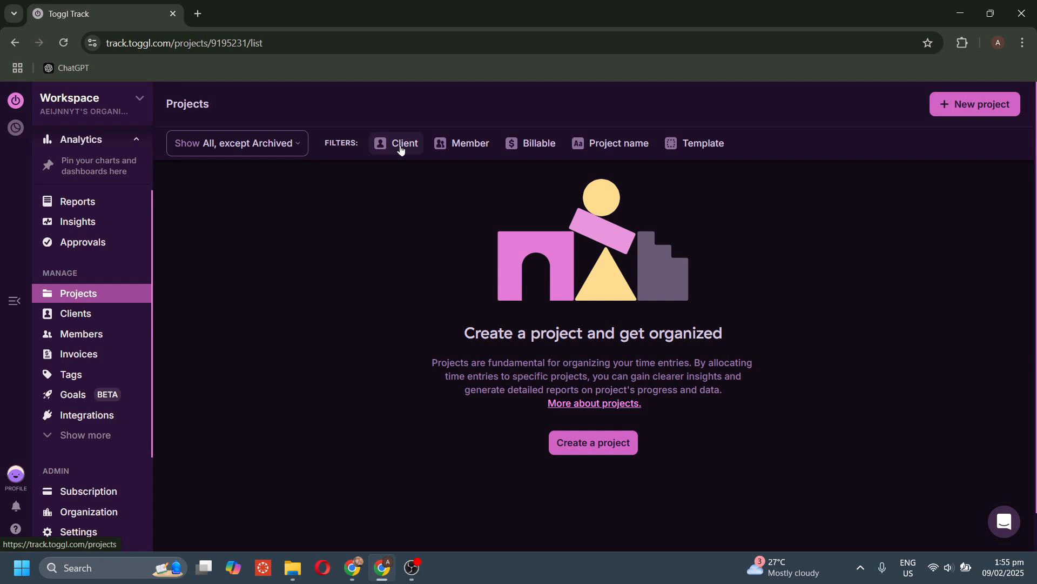
pyautogui.click(93, 316)
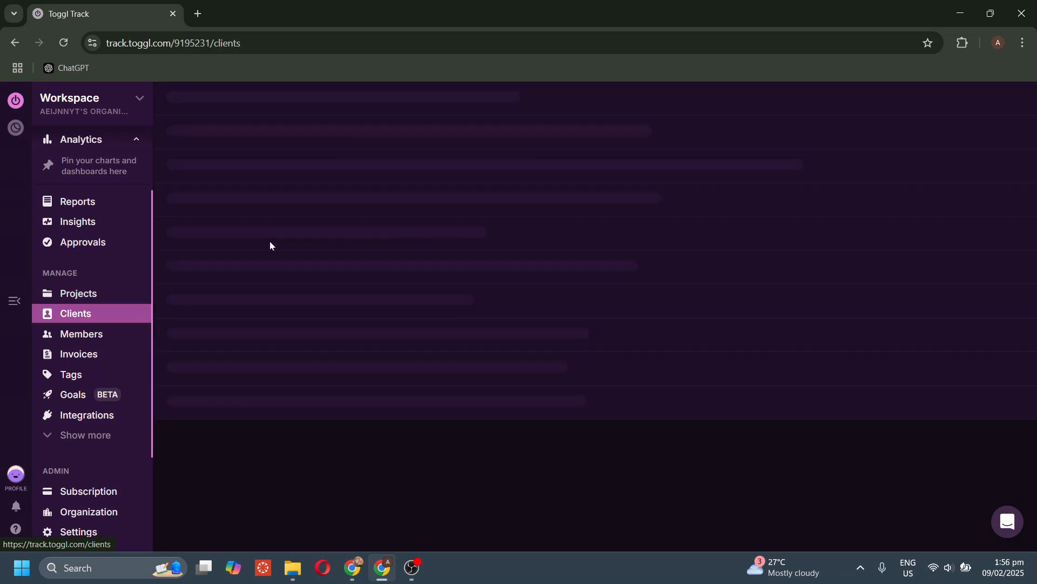
pyautogui.click(93, 339)
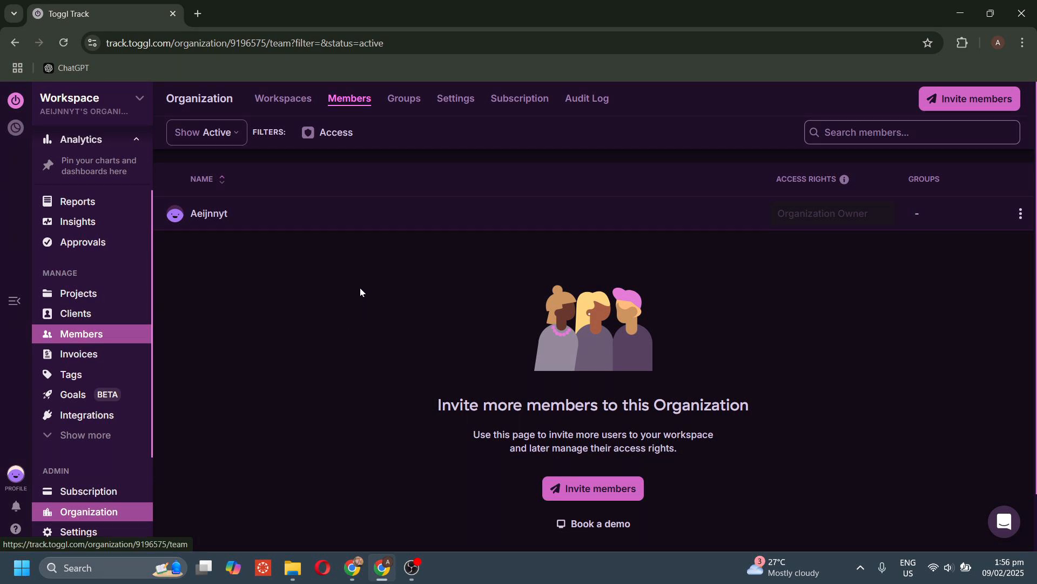
# View the Invoices page and follow its option to create an invoice from reports.
pyautogui.click(38, 354)
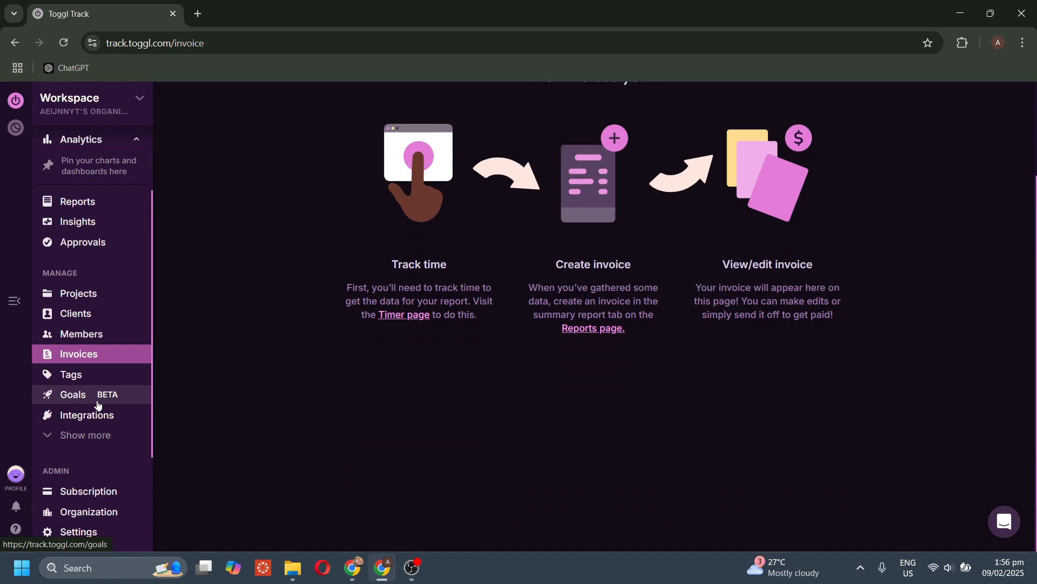
pyautogui.click(943, 106)
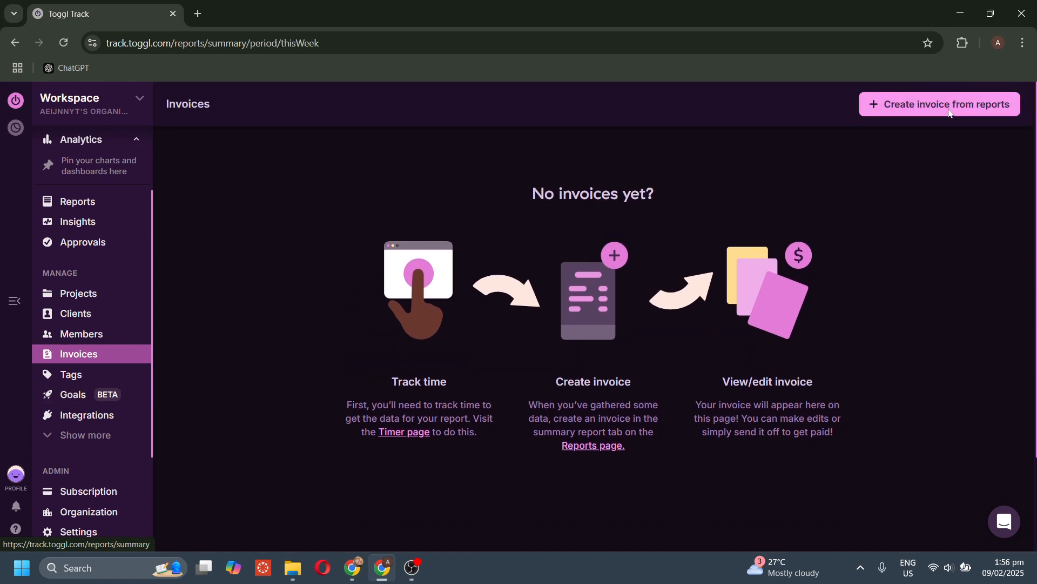
pyautogui.scroll(-2, 524, 306)
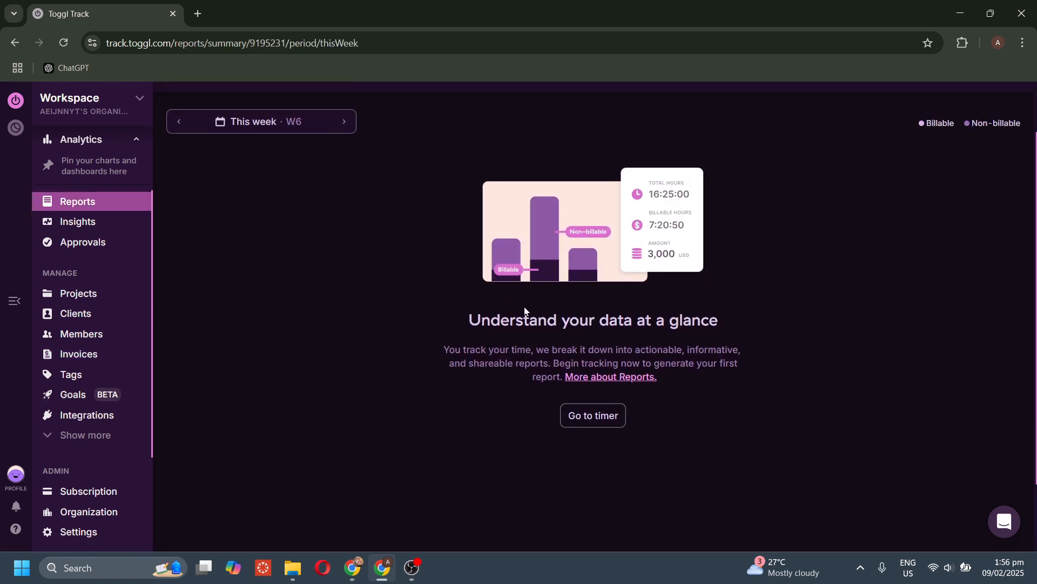
pyautogui.scroll(2, 524, 306)
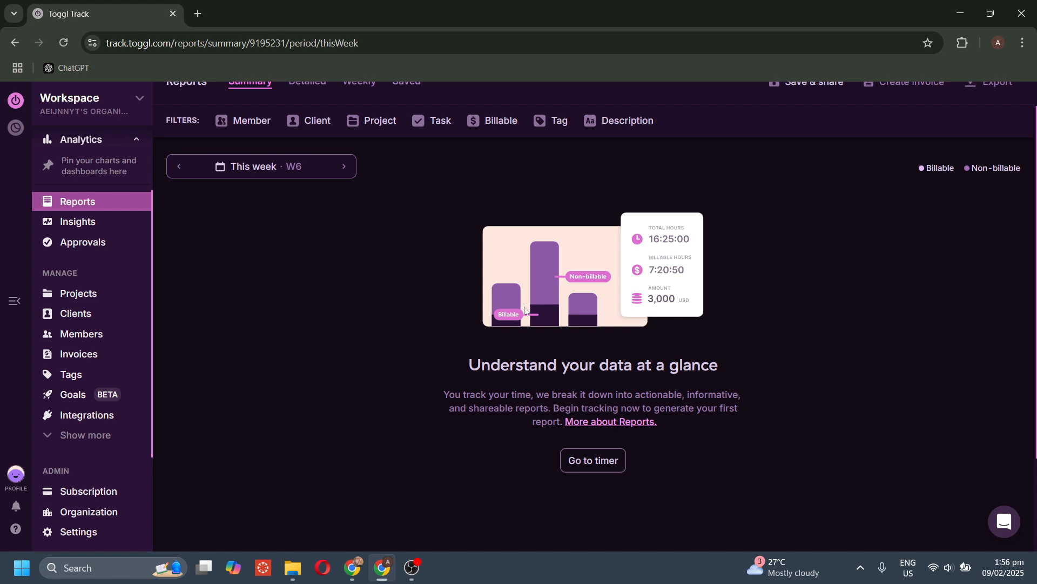
# View the Tags page, open the form for a new tag and dismiss it without creating one.
pyautogui.click(72, 395)
pyautogui.click(70, 378)
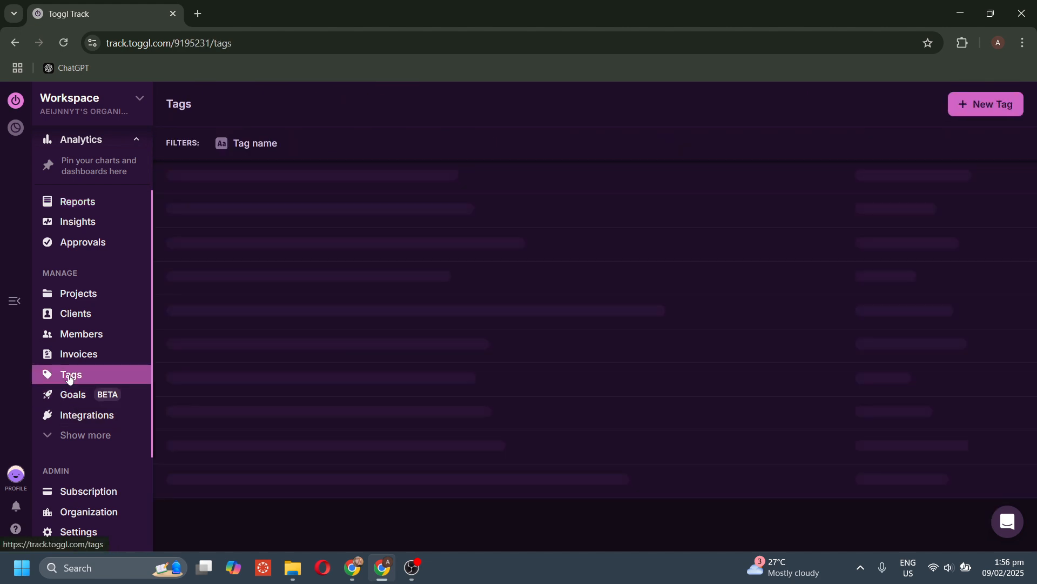
pyautogui.scroll(-1, 595, 319)
pyautogui.scroll(1, 594, 319)
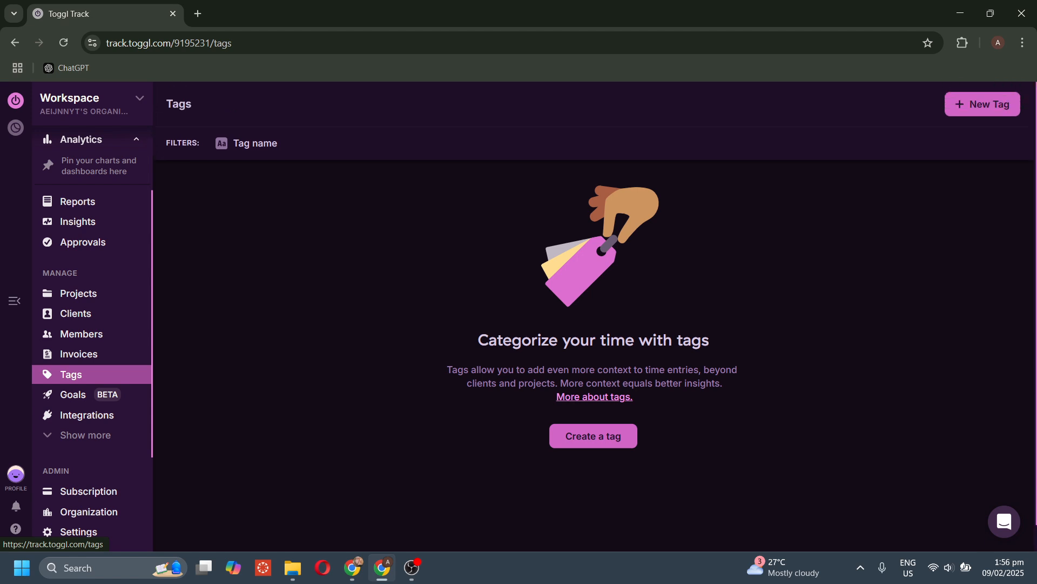
pyautogui.click(991, 111)
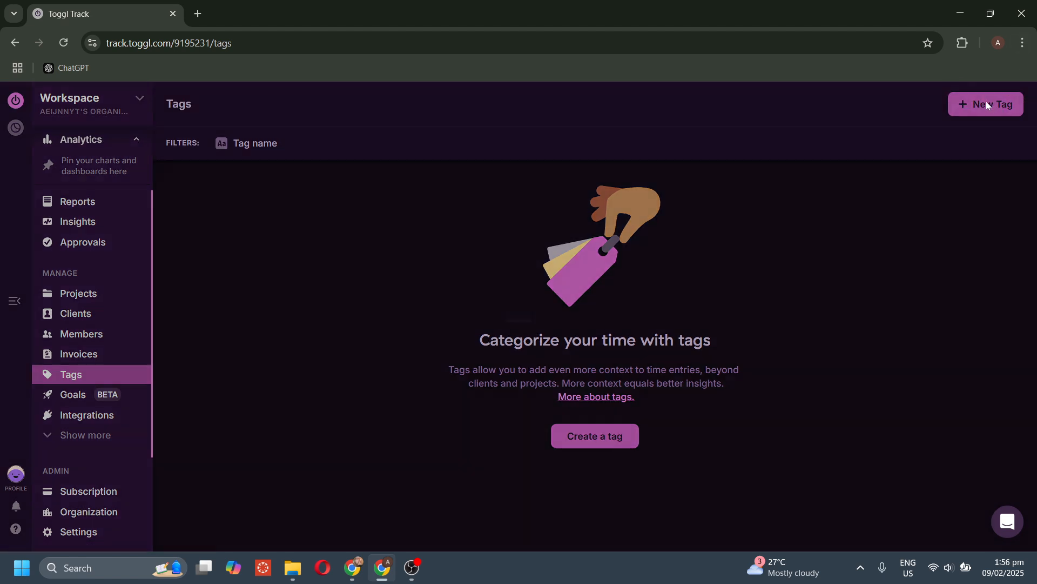
pyautogui.click(627, 267)
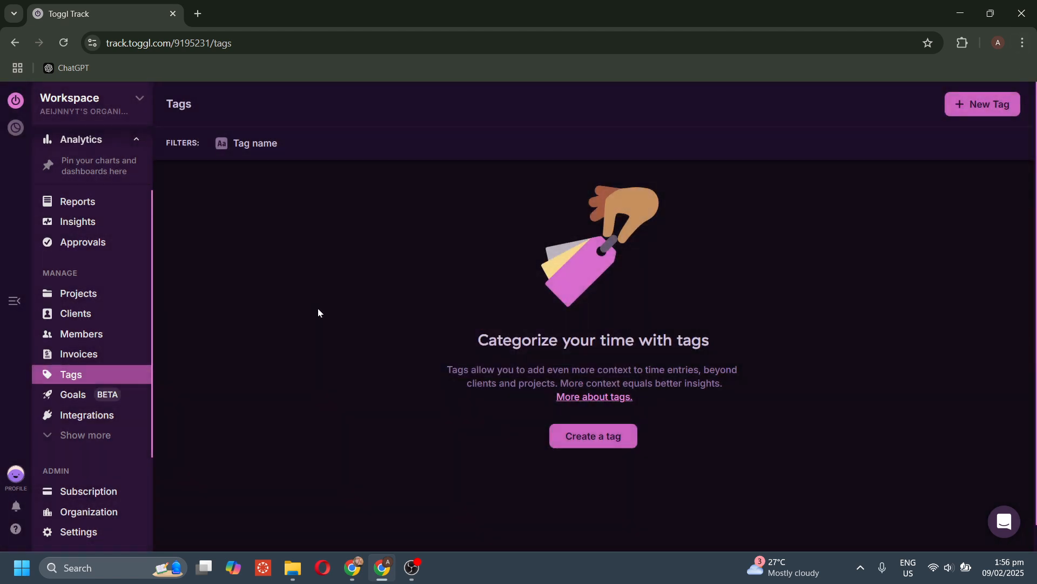
# View the Goals page, examine the form for creating a goal and close it without saving.
pyautogui.click(70, 394)
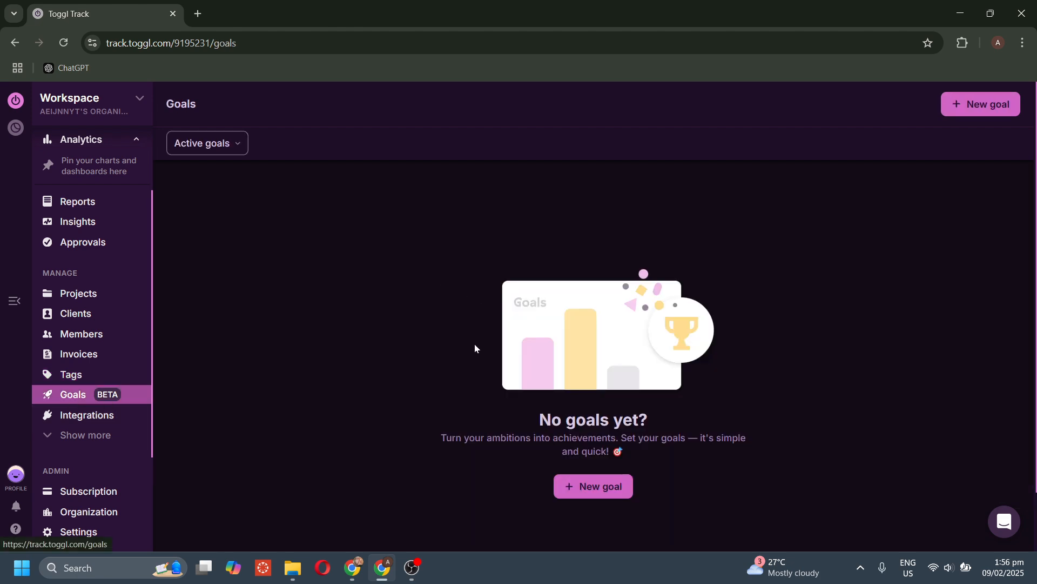
pyautogui.scroll(-1, 473, 346)
pyautogui.scroll(1, 472, 343)
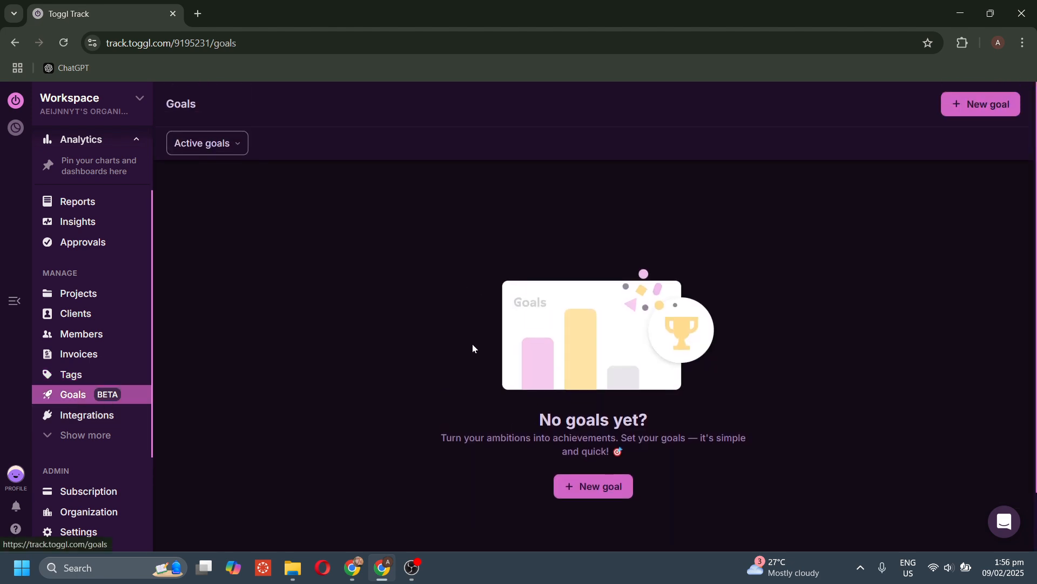
pyautogui.click(1008, 108)
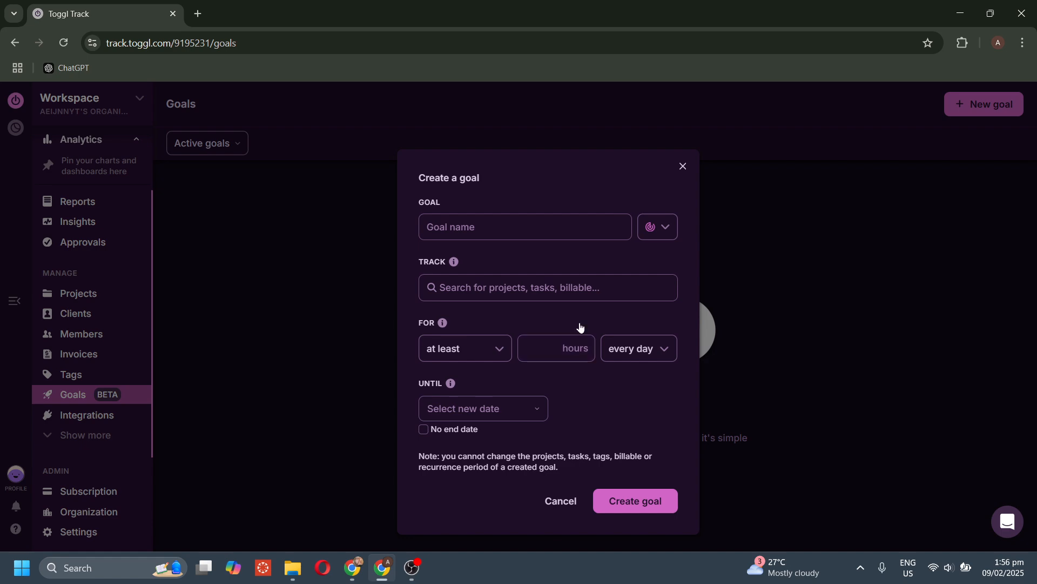
pyautogui.click(683, 167)
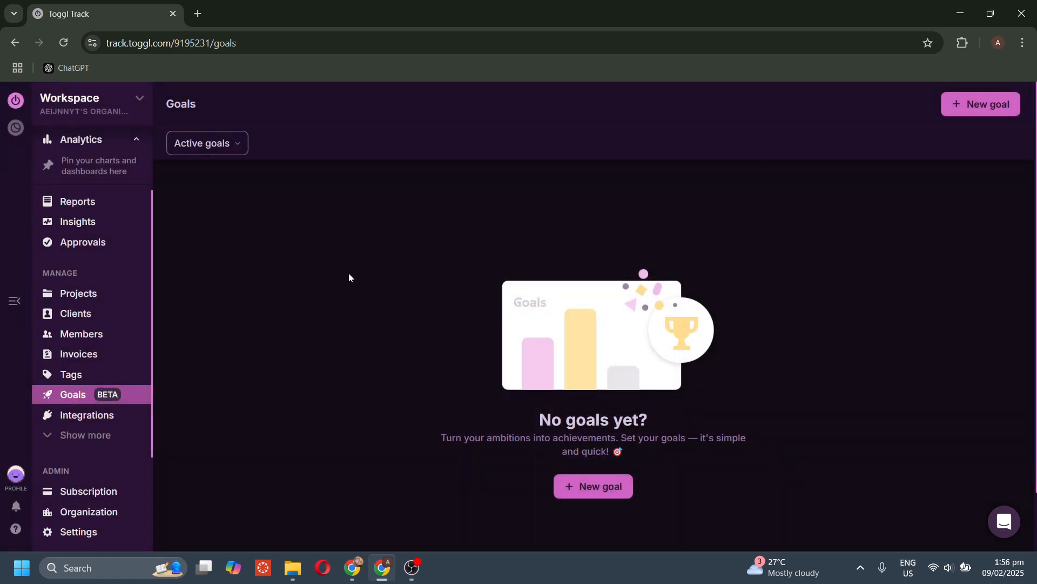
# Browse the external calendar and native integrations, and reveal the additional entries of the Manage section.
pyautogui.click(125, 417)
pyautogui.scroll(-4, 401, 420)
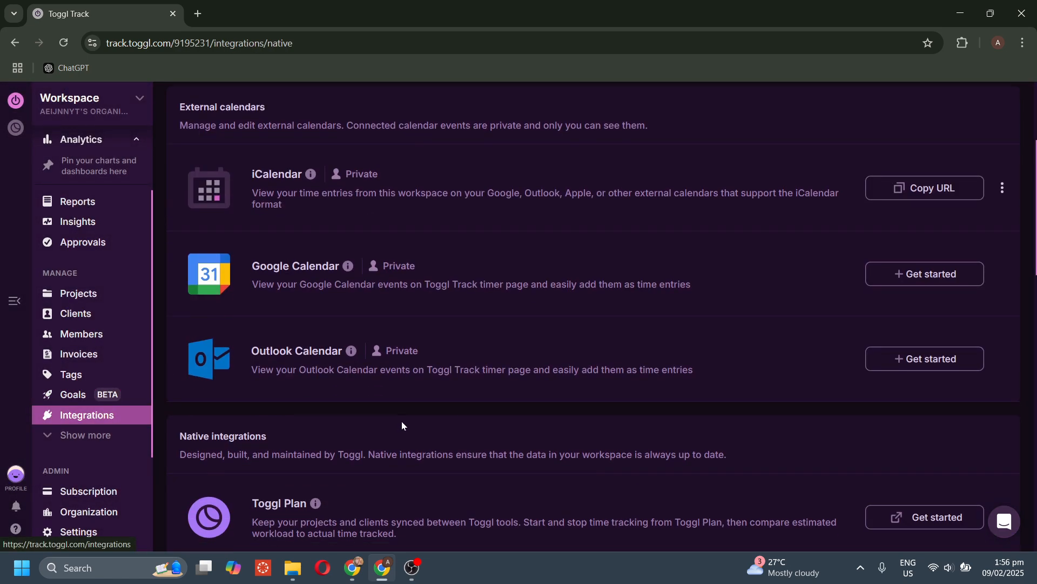
pyautogui.scroll(4, 407, 421)
pyautogui.scroll(-1, 400, 417)
pyautogui.scroll(-6, 460, 410)
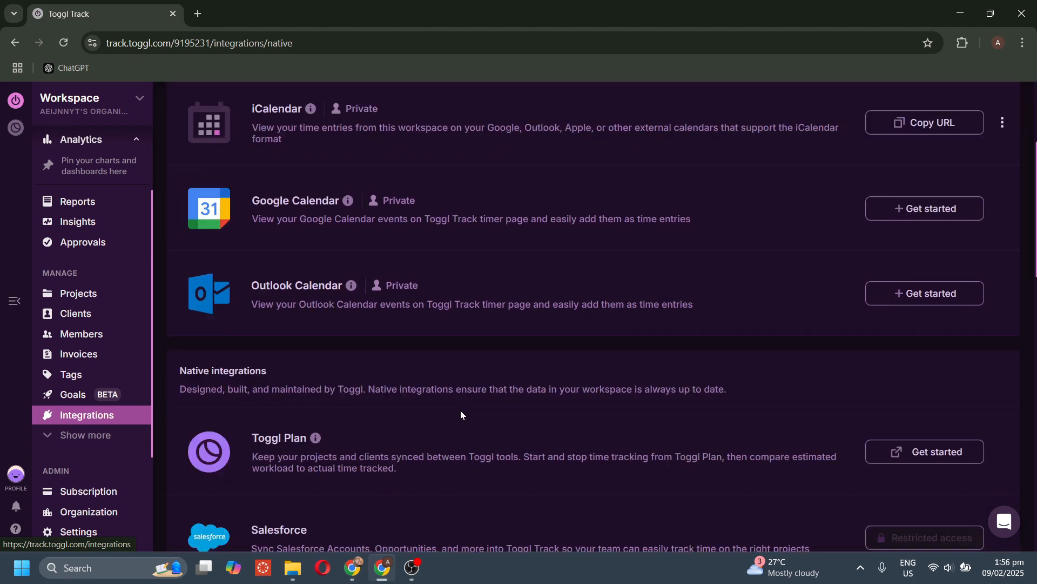
pyautogui.scroll(8, 461, 413)
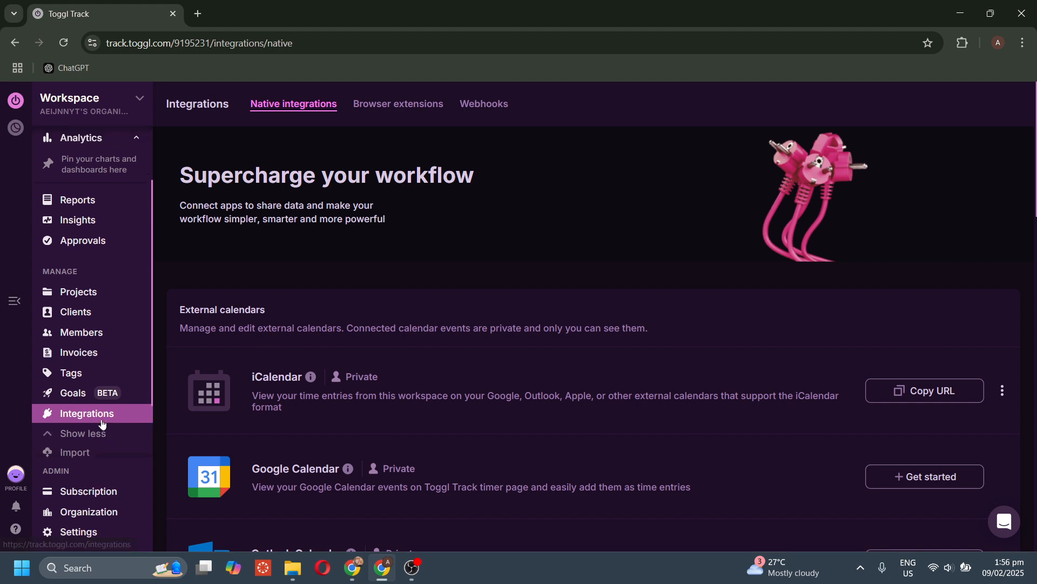
pyautogui.click(87, 435)
pyautogui.scroll(-2, 102, 373)
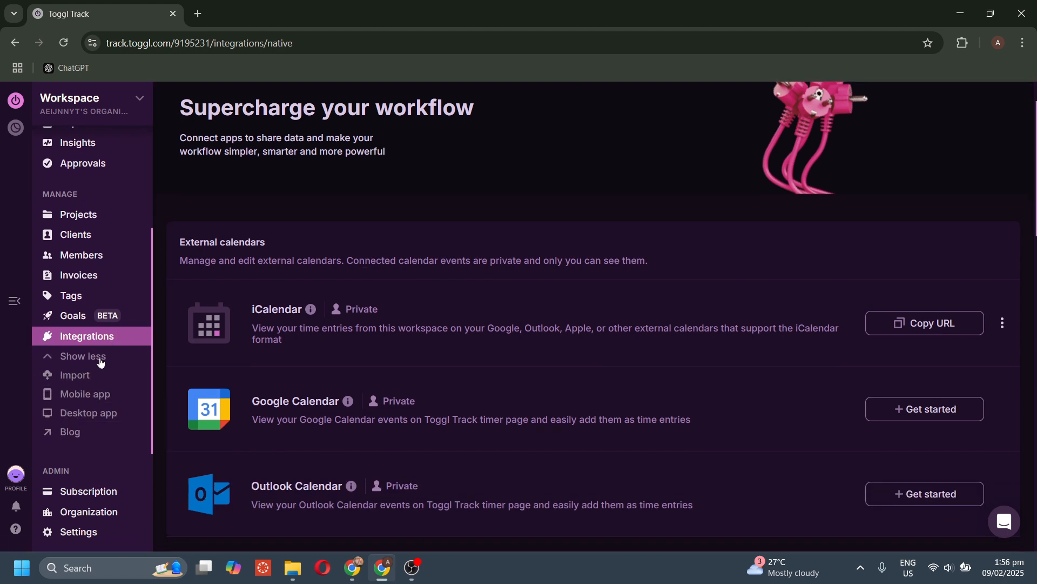
# View the CSV import page and the mobile and desktop app pages, return to the workspace and collapse the additional Manage entries.
pyautogui.click(99, 377)
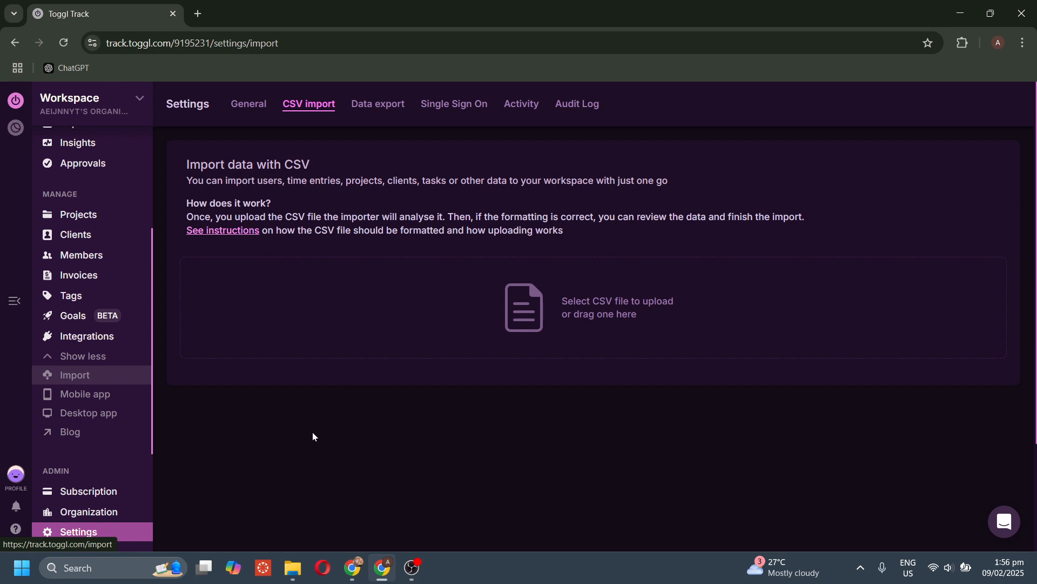
pyautogui.click(98, 395)
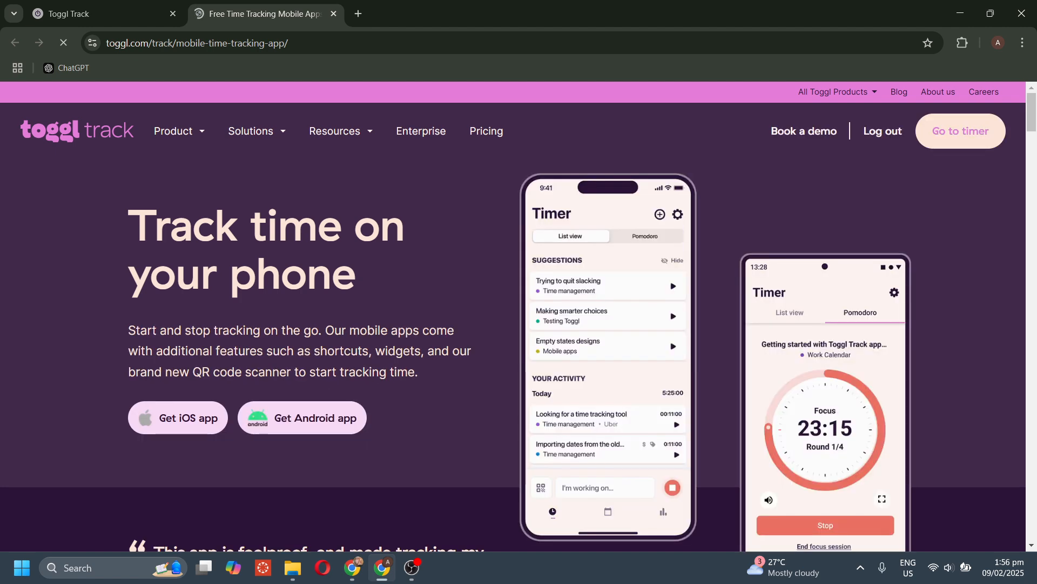
pyautogui.click(114, 9)
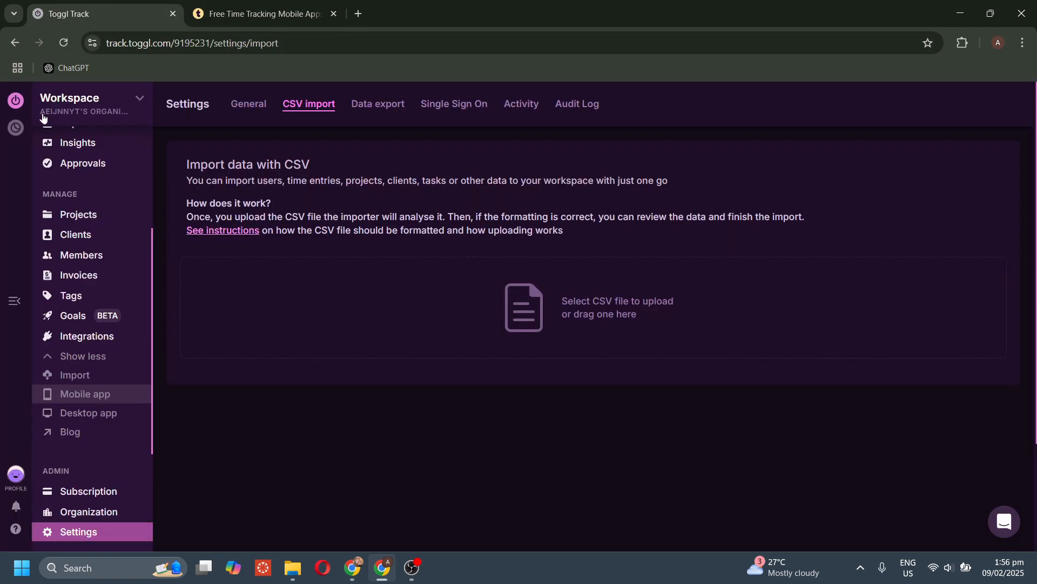
pyautogui.click(85, 414)
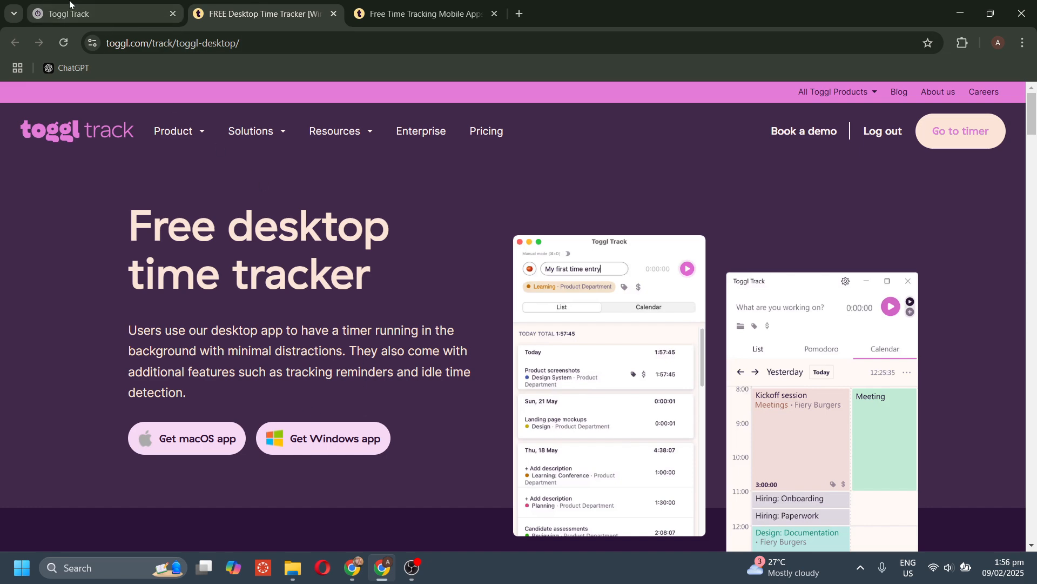
pyautogui.click(108, 12)
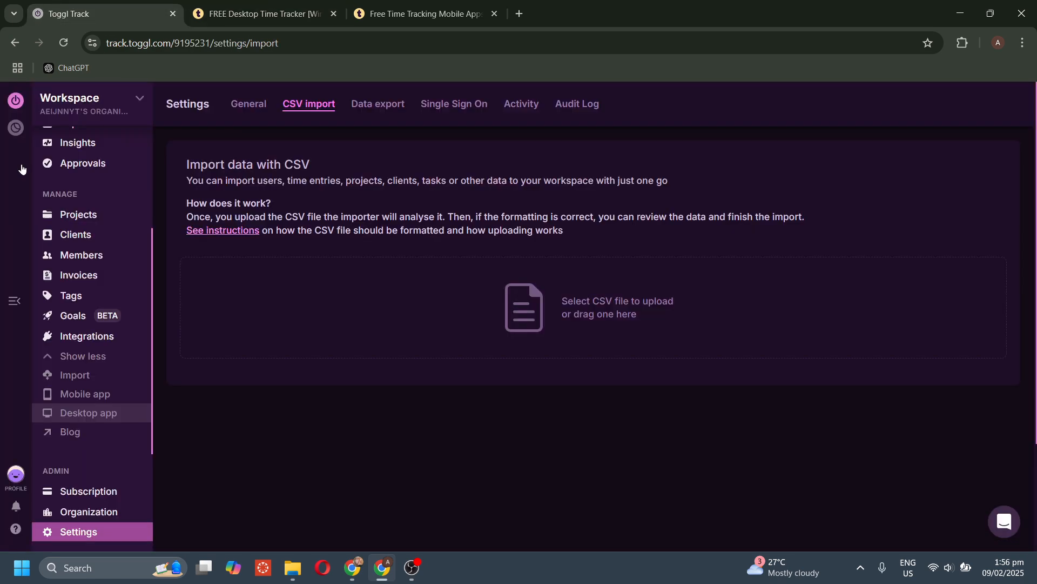
pyautogui.click(118, 356)
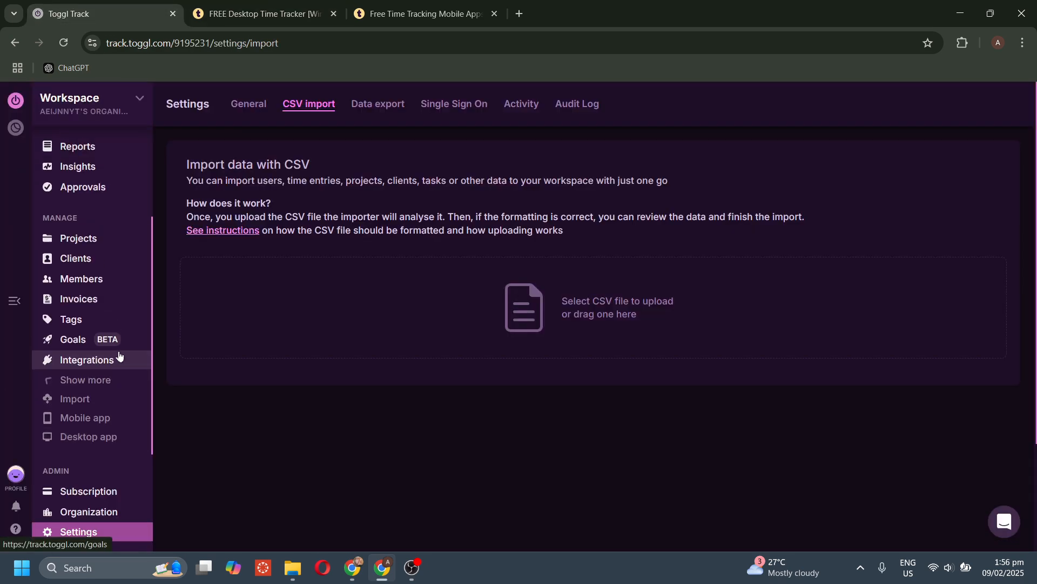
# View the Organization section's Members page with its member list and invitation options.
pyautogui.click(86, 511)
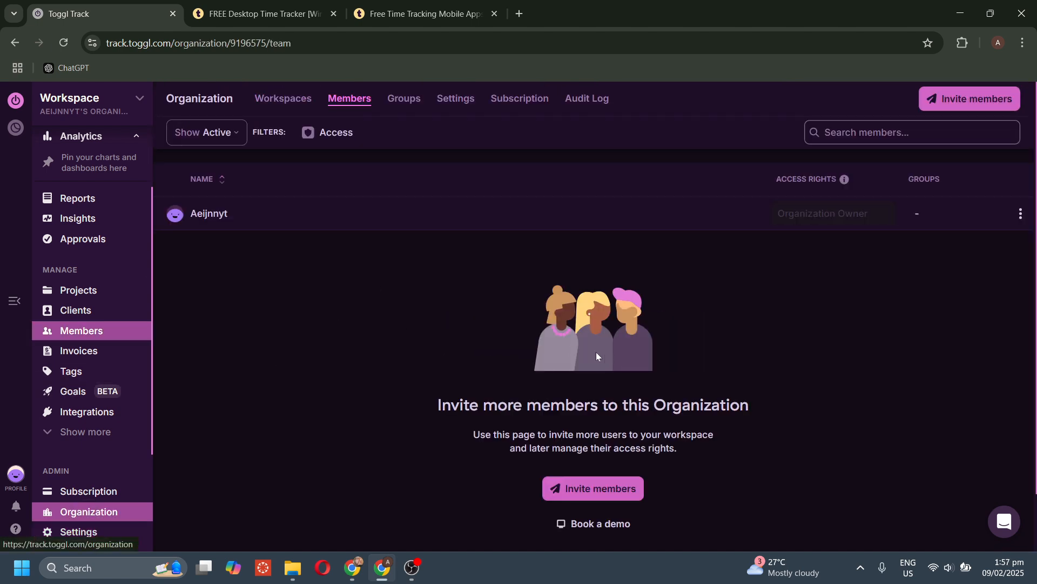
pyautogui.scroll(-1, 595, 352)
pyautogui.scroll(1, 600, 362)
pyautogui.scroll(-1, 595, 397)
pyautogui.scroll(1, 478, 396)
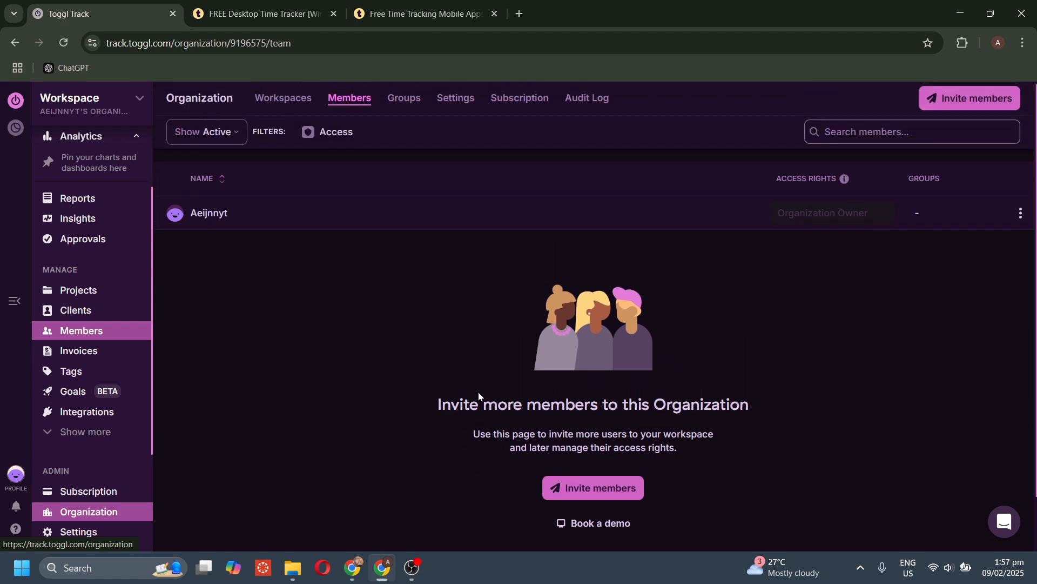
# Examine the general workspace settings, from team member rights and billing defaults to time entry restrictions and reporting.
pyautogui.click(79, 531)
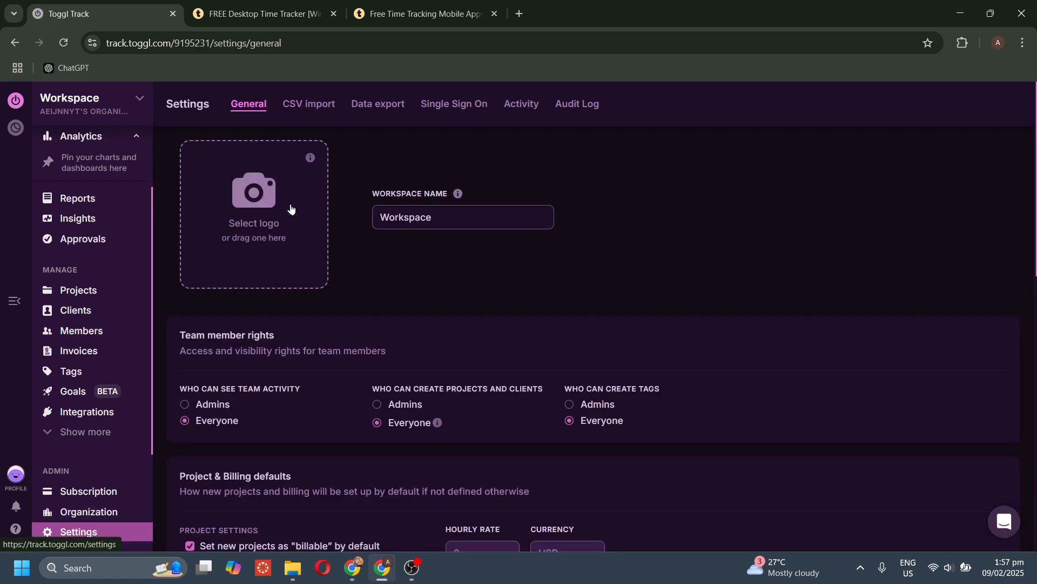
pyautogui.scroll(-2, 448, 449)
pyautogui.scroll(-6, 449, 453)
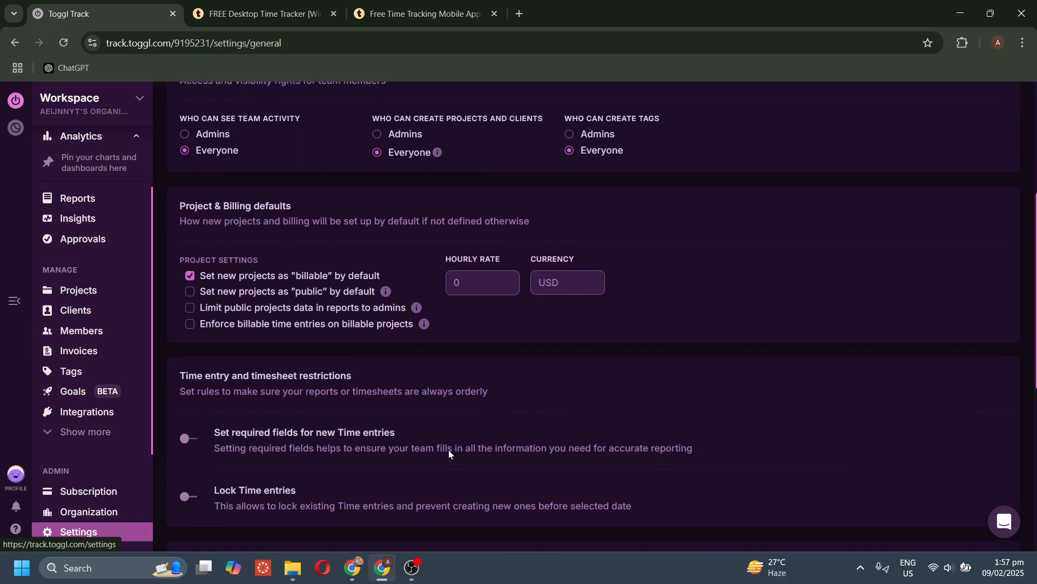
pyautogui.scroll(-3, 448, 453)
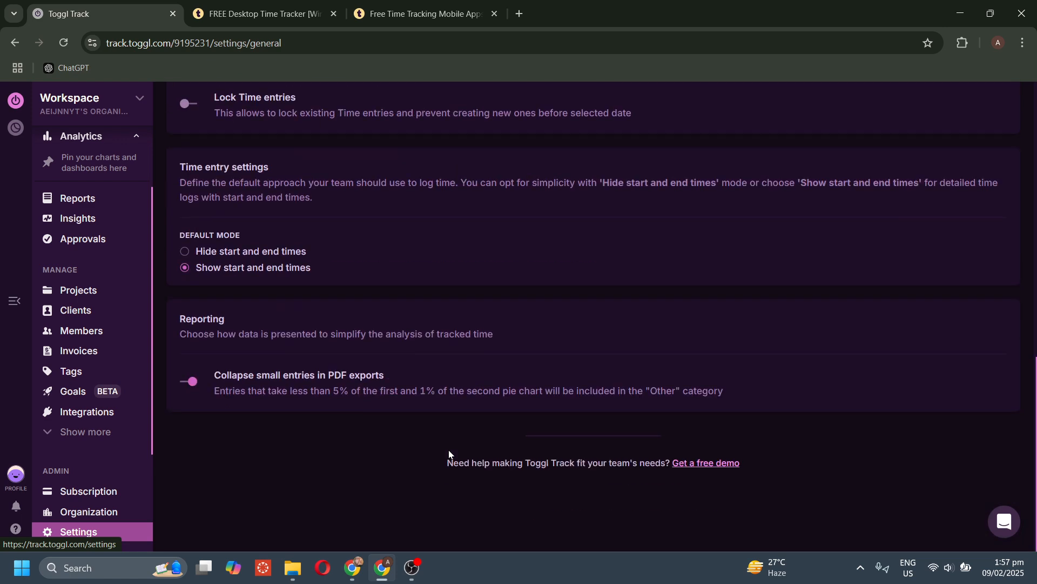
pyautogui.scroll(9, 449, 454)
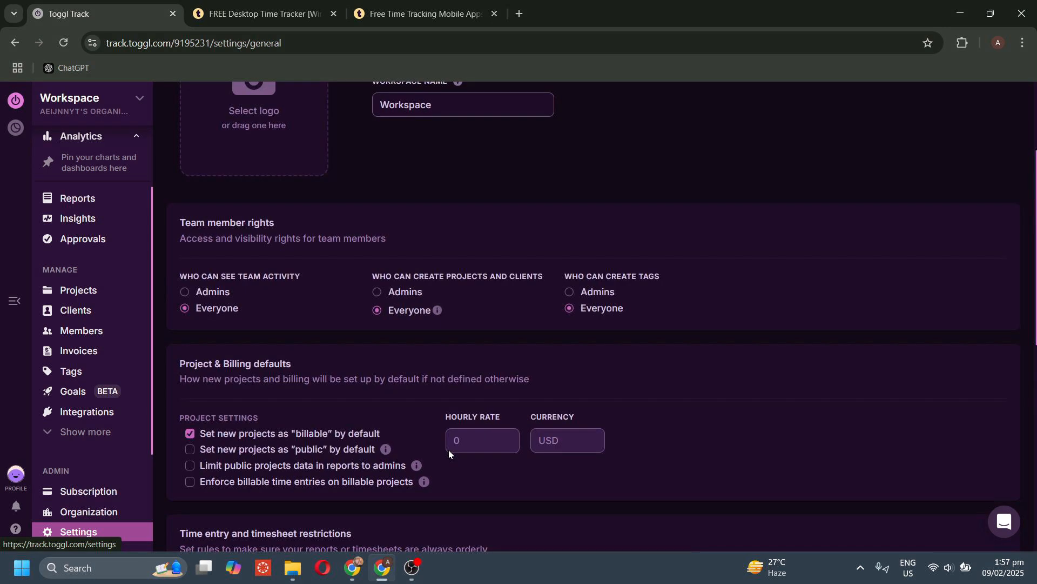